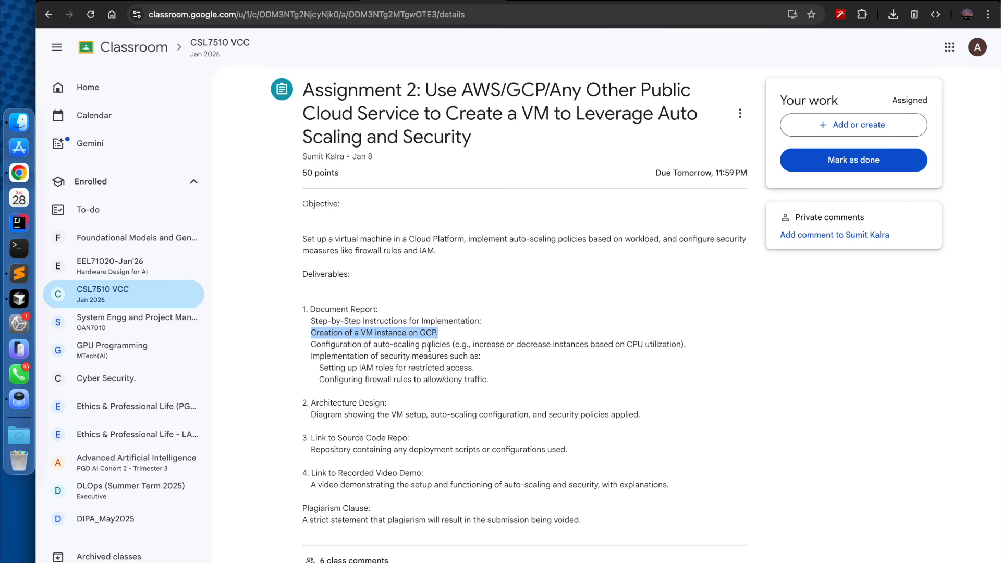
Highlight the assignment's deliverables on auto-scaling policies, IAM roles for restricted access and firewall rules.
{"action": "left_click", "coordinate": [426, 334]}
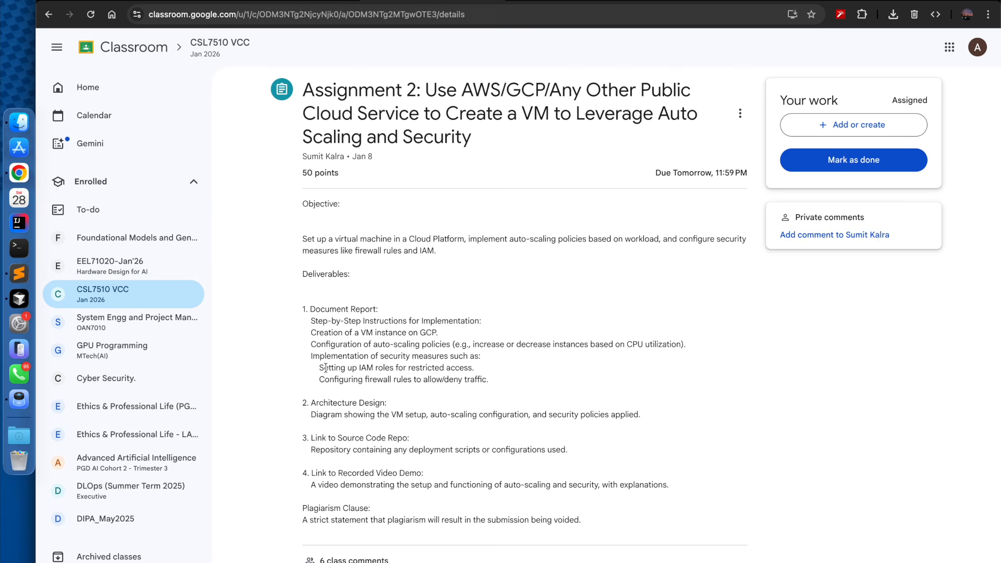
{"action": "left_click_drag", "start_coordinate": [310, 344], "coordinate": [457, 343]}
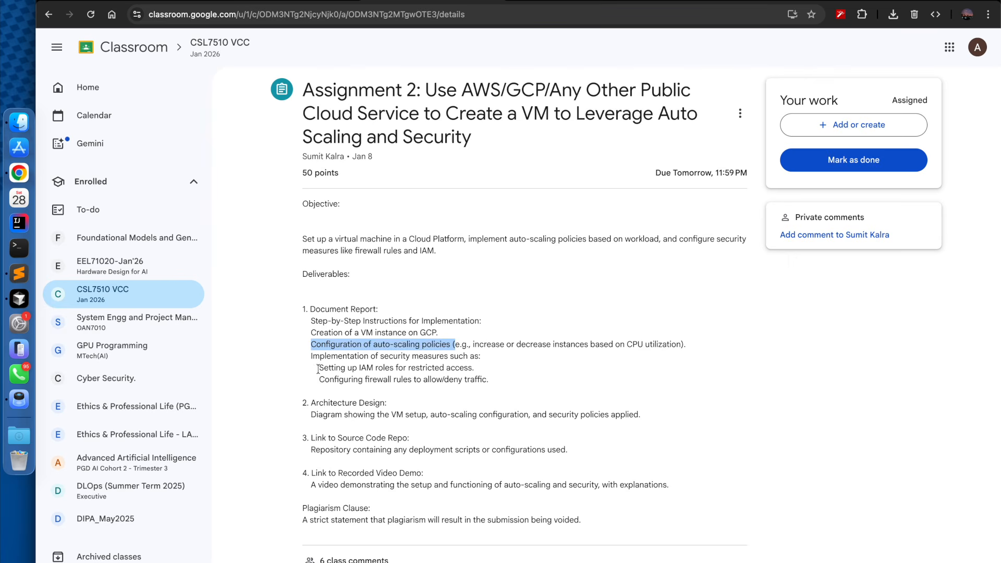
{"action": "left_click_drag", "start_coordinate": [318, 369], "coordinate": [479, 375]}
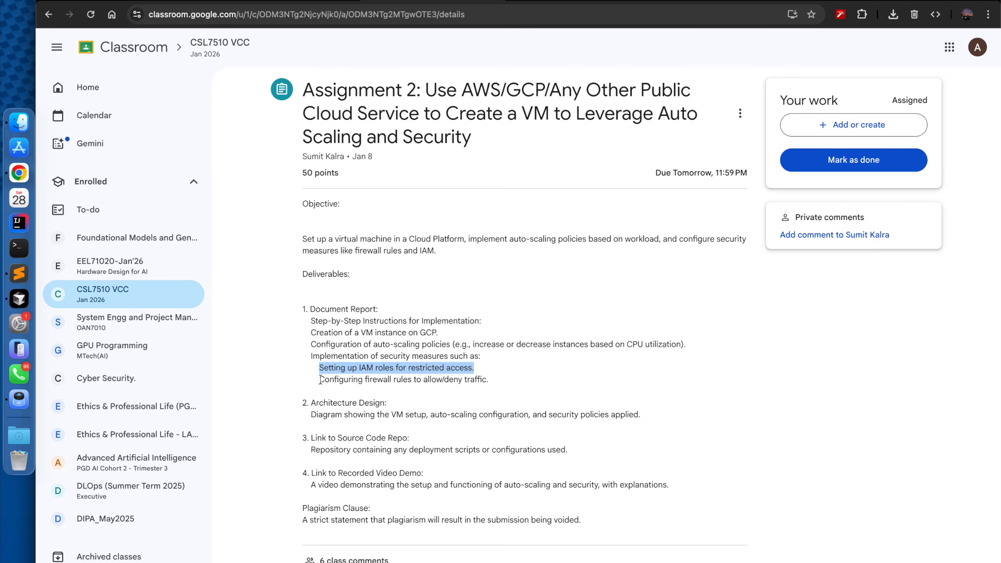
{"action": "left_click_drag", "start_coordinate": [319, 381], "coordinate": [494, 382]}
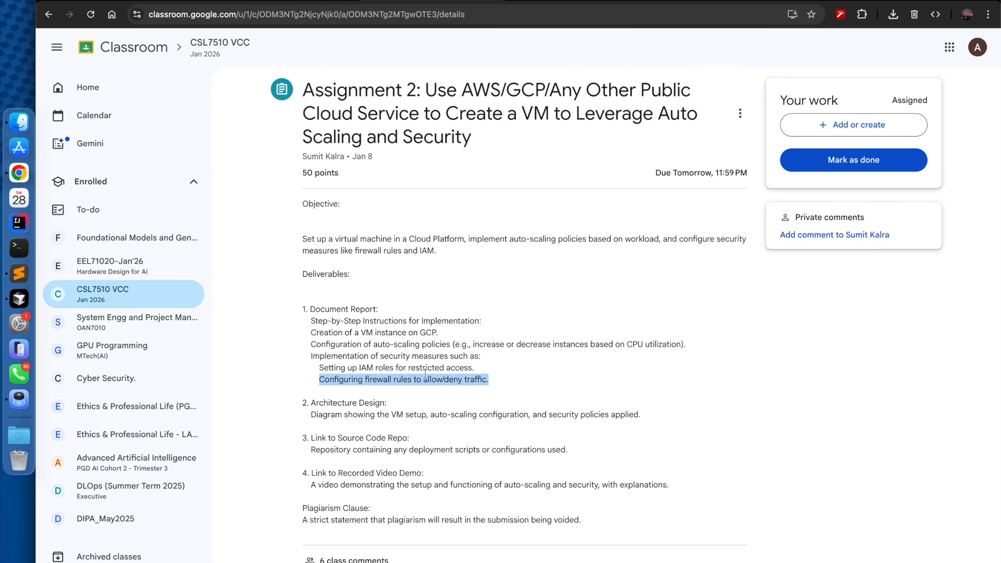
Switch to the Google Cloud console and check the available projects, keeping VCC Academic Project selected.
{"action": "left_click", "coordinate": [269, 0]}
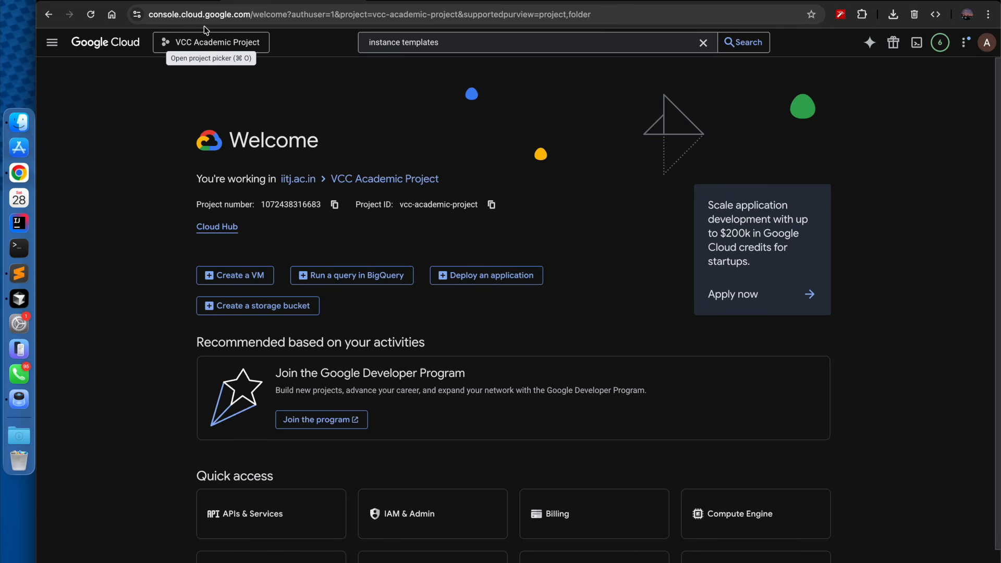
{"action": "left_click", "coordinate": [178, 46]}
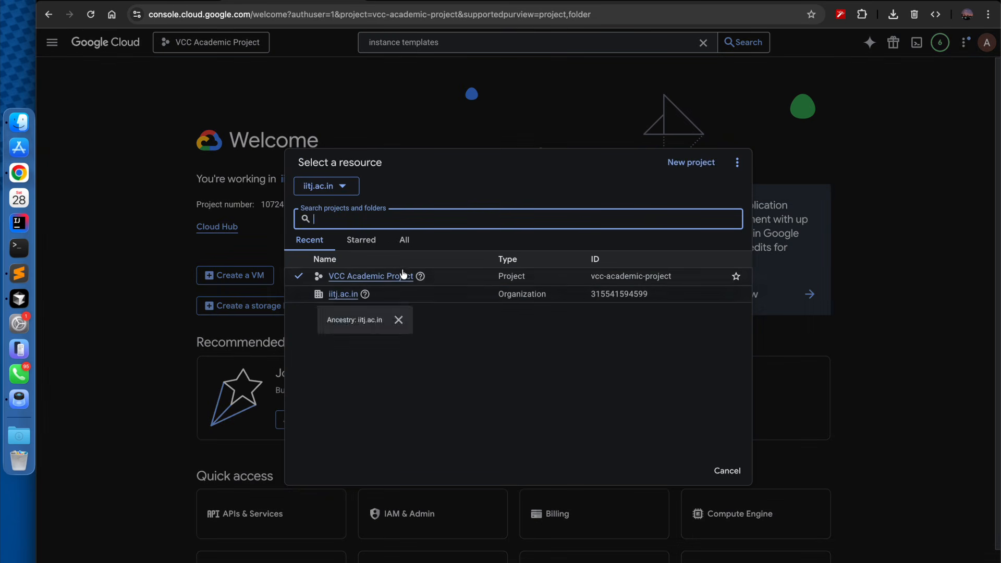
{"action": "left_click", "coordinate": [727, 470]}
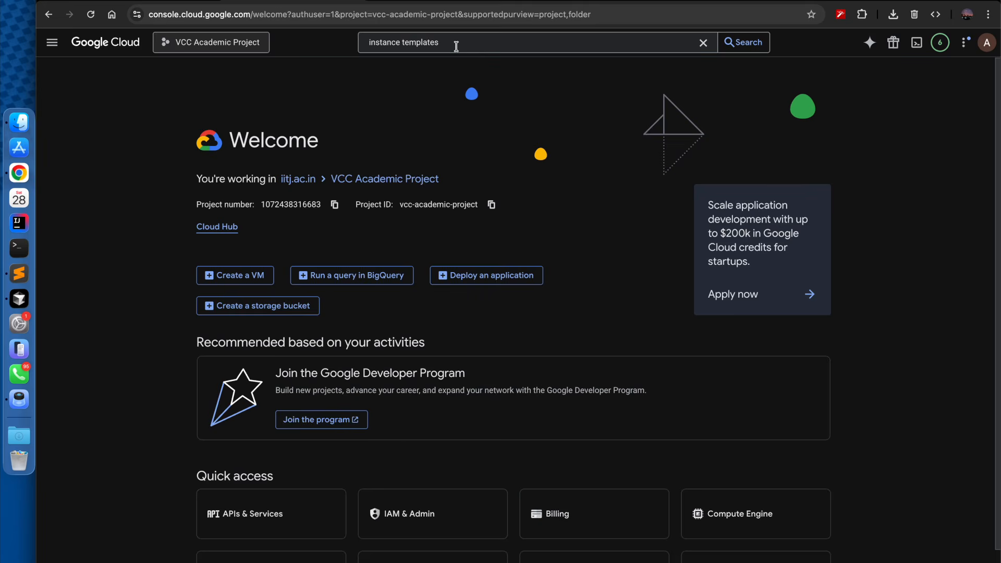
{"action": "left_click", "coordinate": [456, 46]}
{"action": "key", "text": "BackSpace"}
{"action": "type", "text": "iam"}
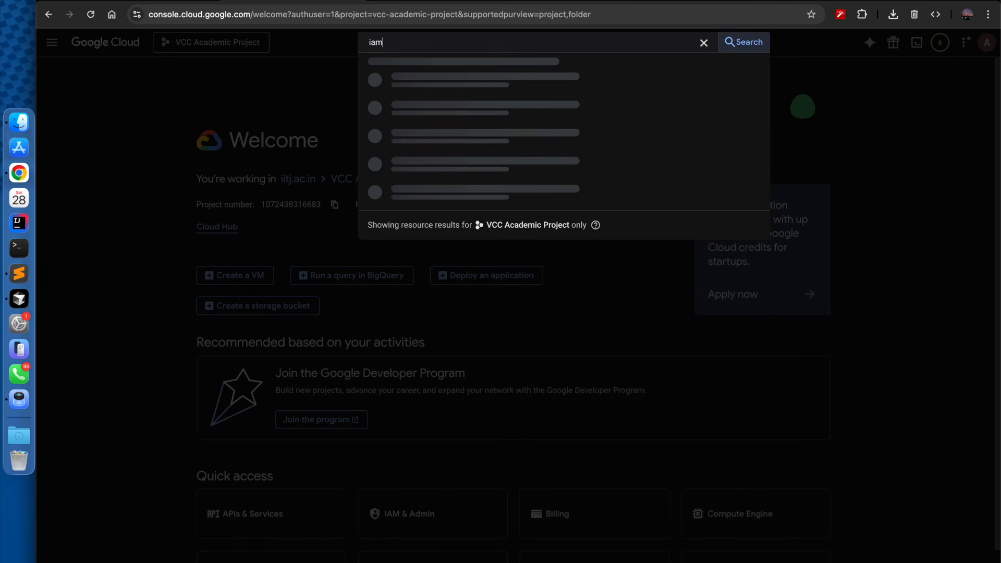
{"action": "key", "text": "BackSpace"}
{"action": "key", "text": "BackSpace"}
{"action": "key", "text": "BackSpace"}
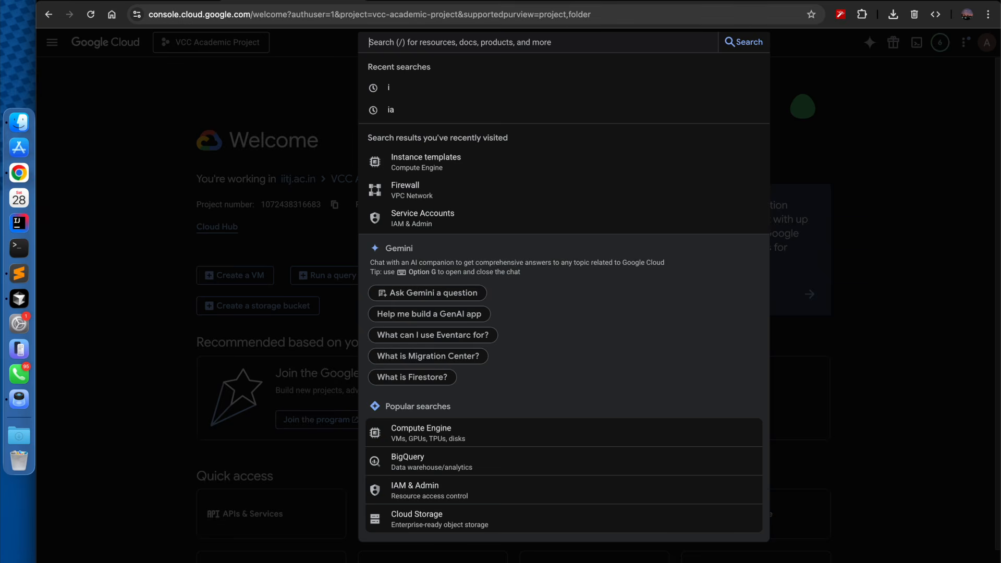
{"action": "type", "text": "firebase data connect"}
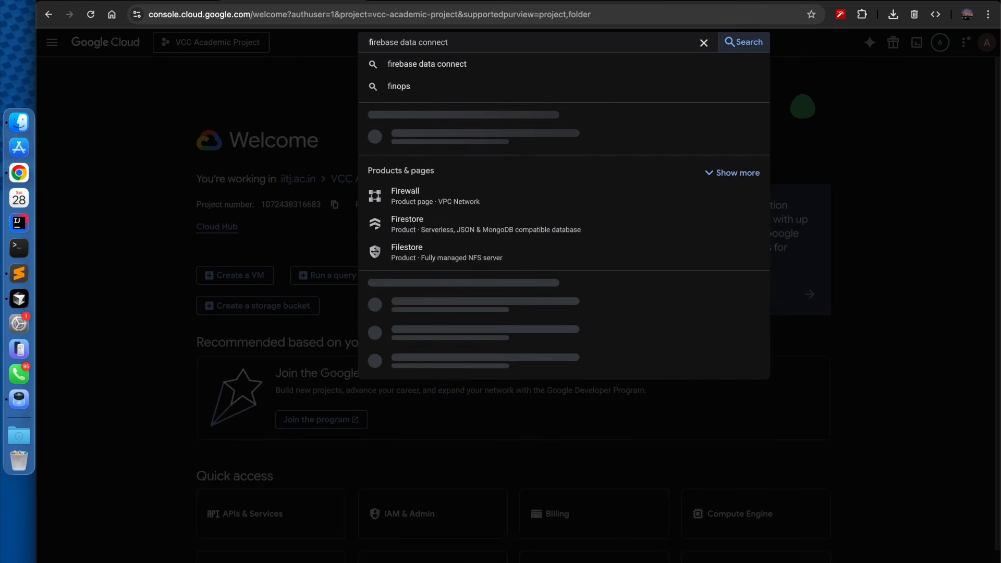
{"action": "key", "text": "BackSpace"}
{"action": "key", "text": "BackSpace"}
{"action": "key", "text": "BackSpace"}
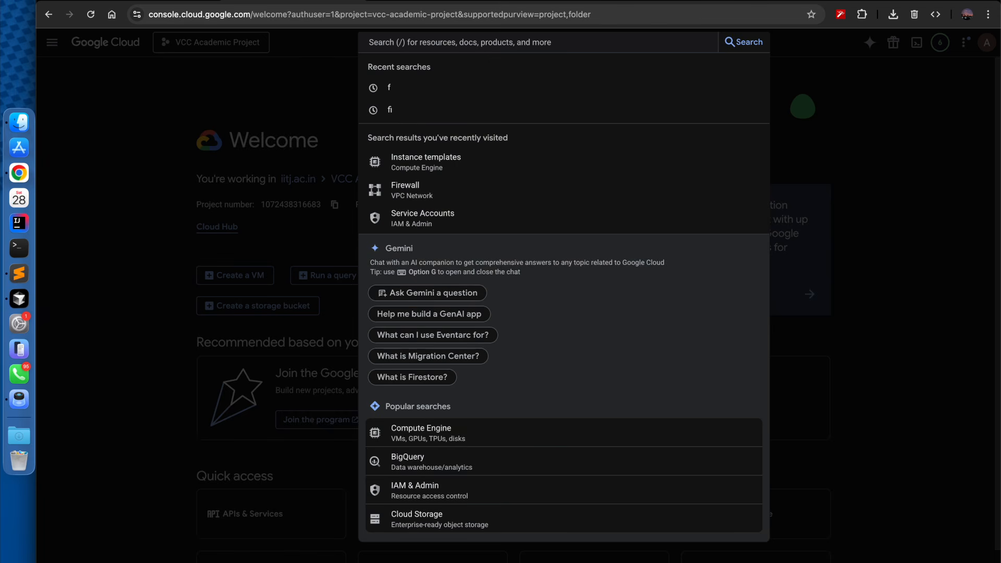
Search the console for "service" and open the Service Accounts page of IAM & Admin.
{"action": "type", "text": "service"}
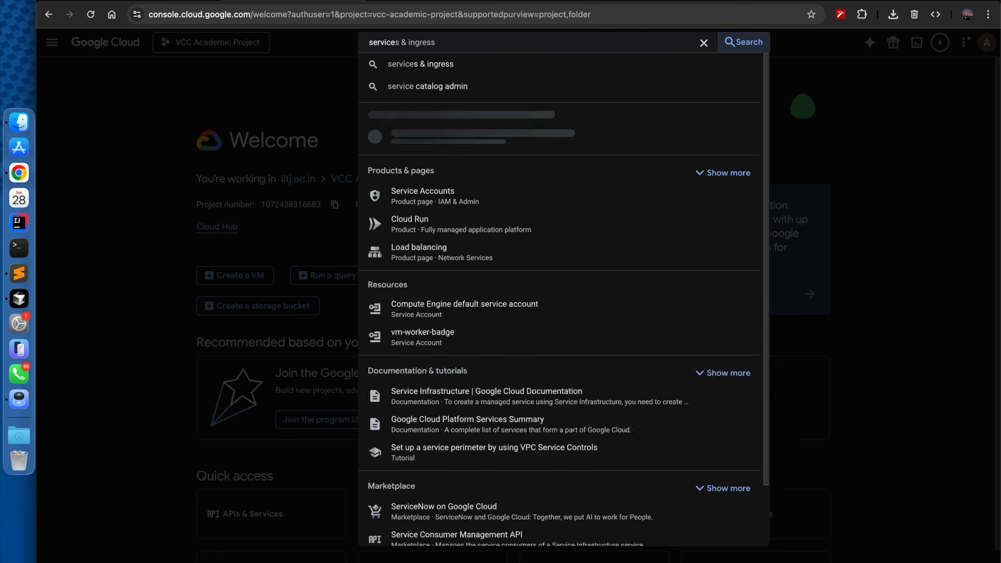
{"action": "left_click", "coordinate": [474, 138]}
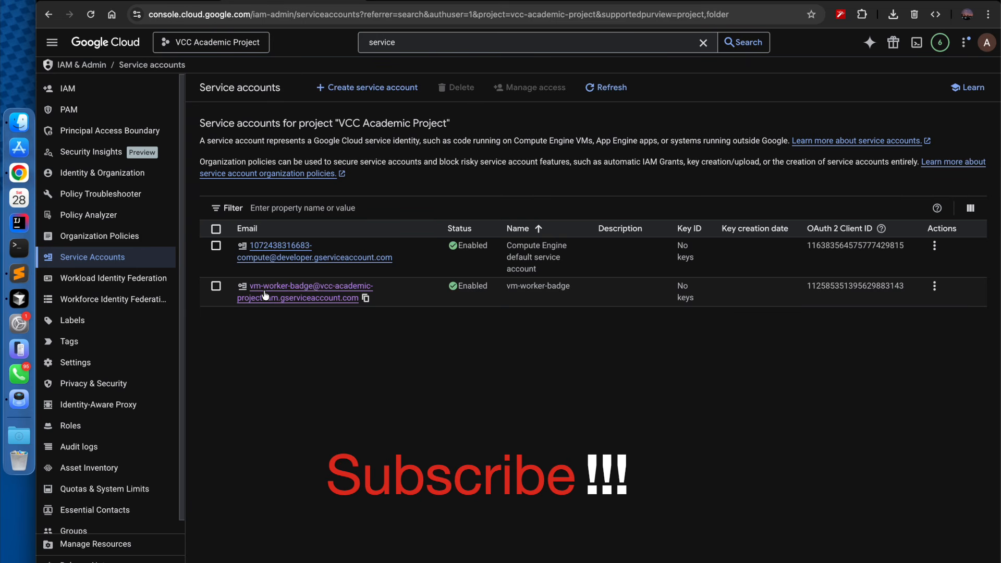
Start a new service account named vm-assign and discard the form without creating it.
{"action": "left_click", "coordinate": [397, 89]}
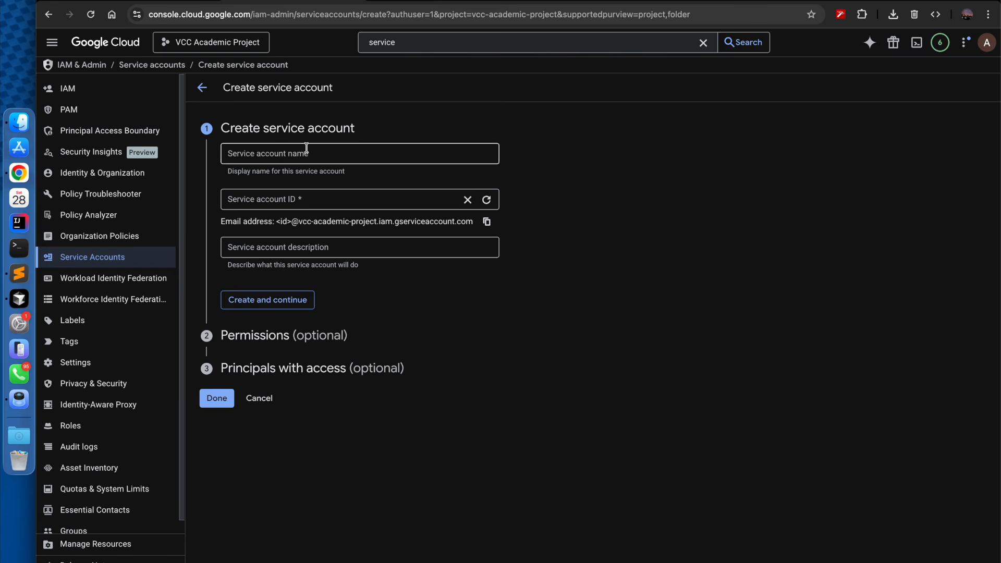
{"action": "left_click", "coordinate": [252, 158]}
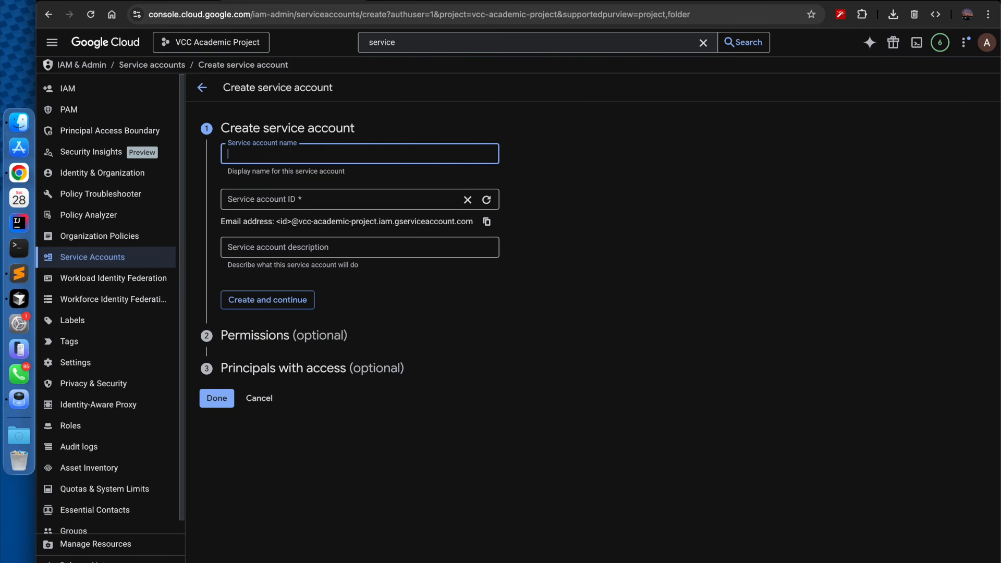
{"action": "type", "text": "vm-assign"}
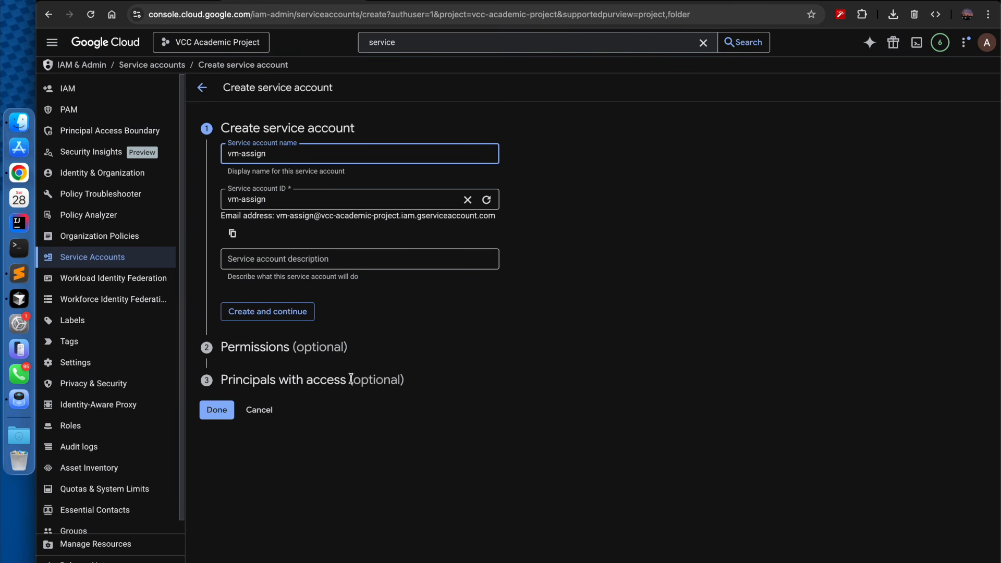
{"action": "left_click", "coordinate": [260, 410]}
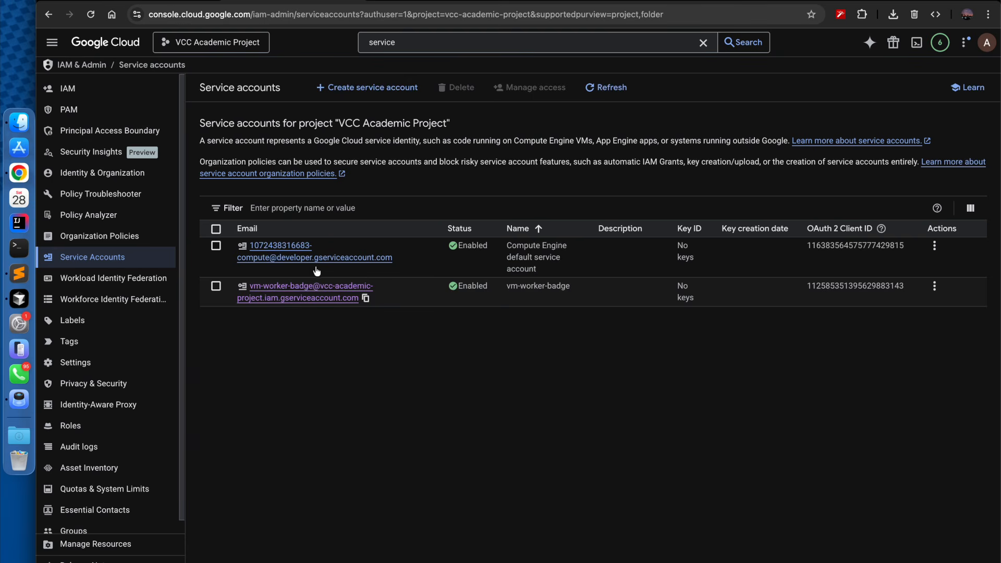
Search the console for "firewall" and open the Firewall page with the project's VPC firewall rules.
{"action": "double_click", "coordinate": [383, 42]}
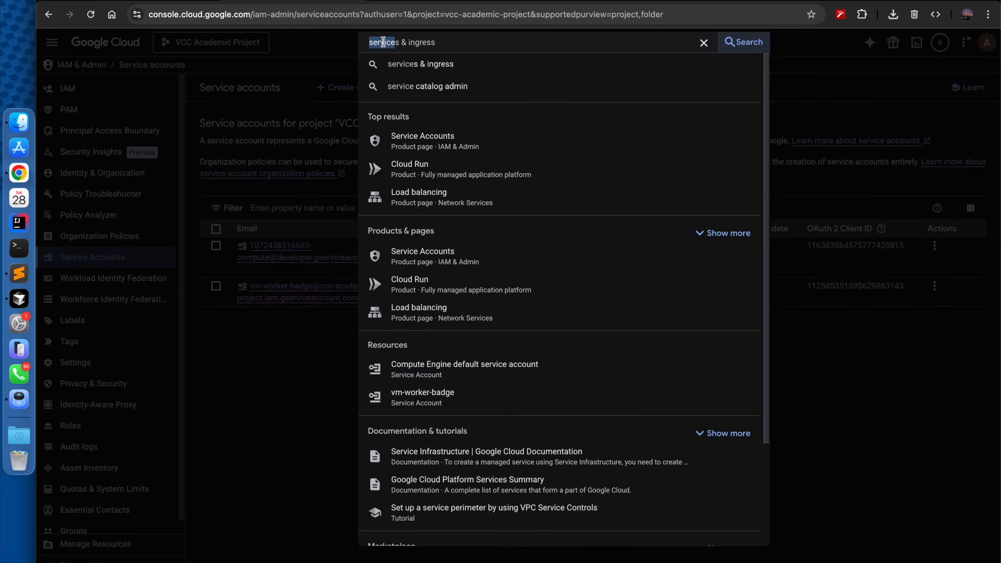
{"action": "type", "text": "firewall"}
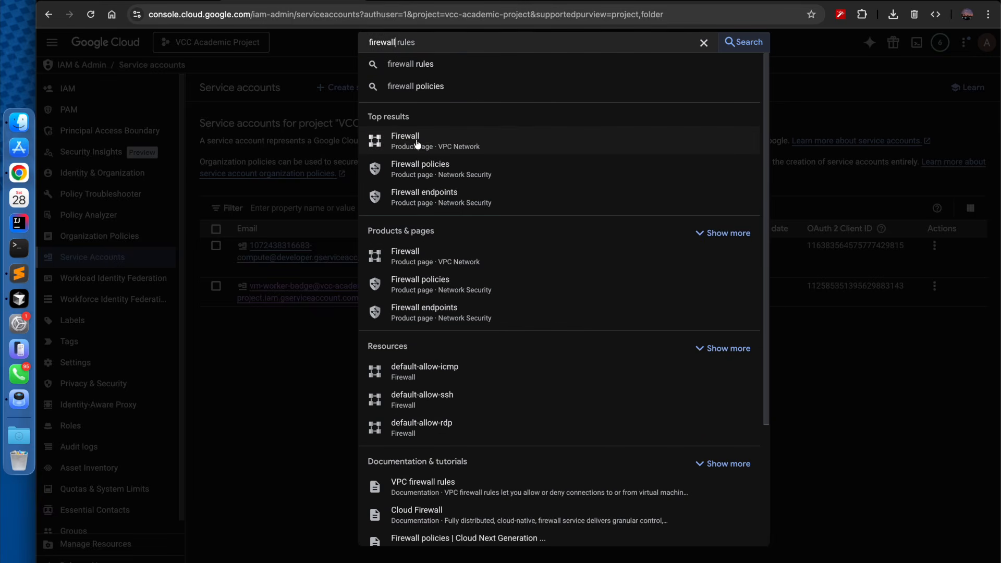
{"action": "left_click", "coordinate": [465, 153]}
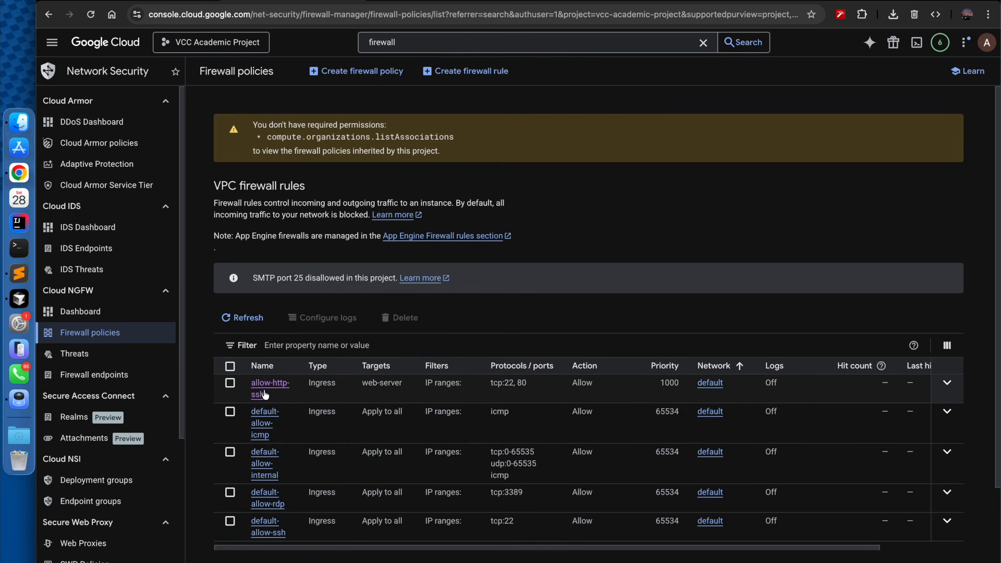
Review the source IP ranges and the protocols and ports of the allow-http-ssh rule, and return to the rule list.
{"action": "left_click", "coordinate": [276, 386]}
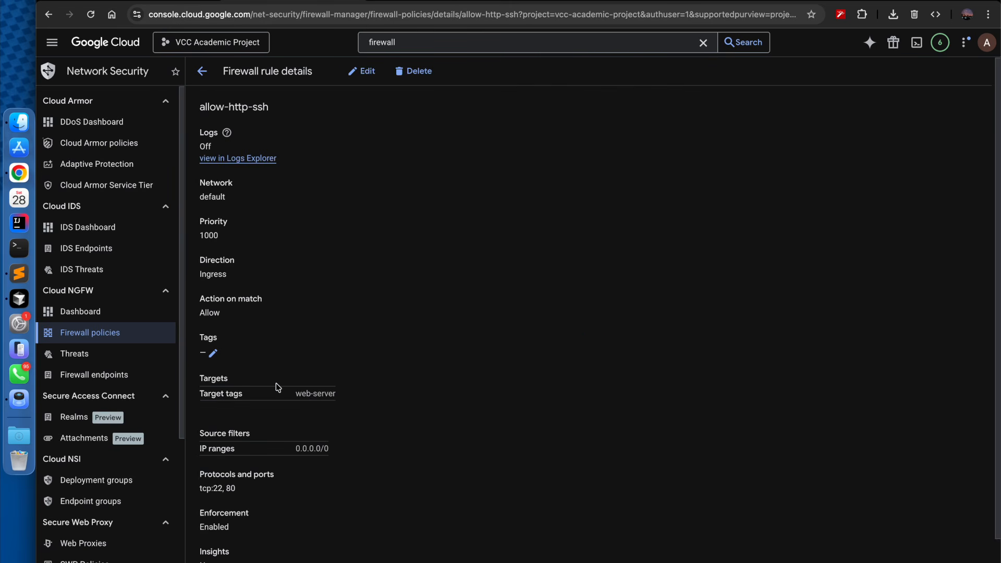
{"action": "scroll", "coordinate": [295, 480], "scroll_direction": "down", "scroll_amount": 1}
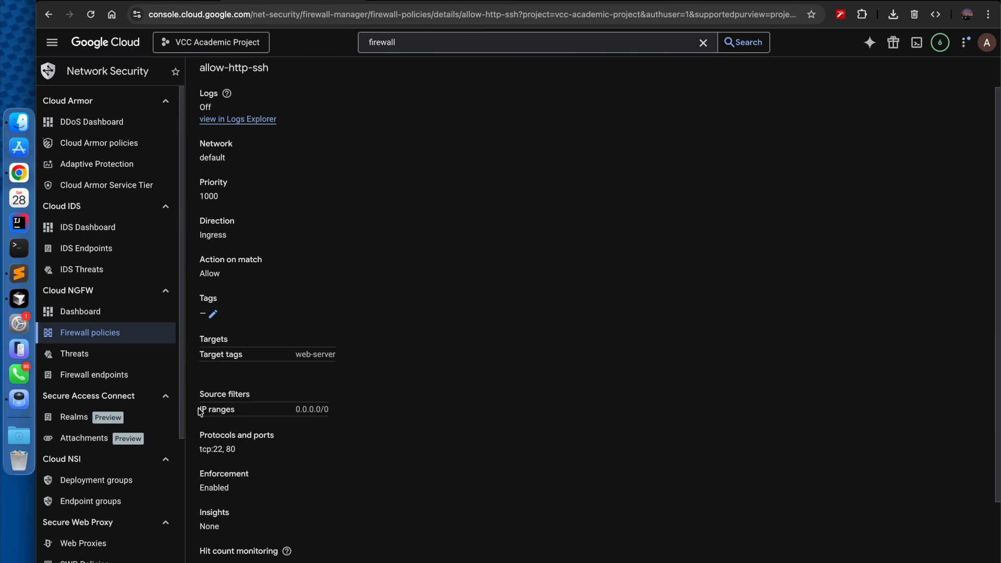
{"action": "left_click_drag", "start_coordinate": [198, 411], "coordinate": [348, 411]}
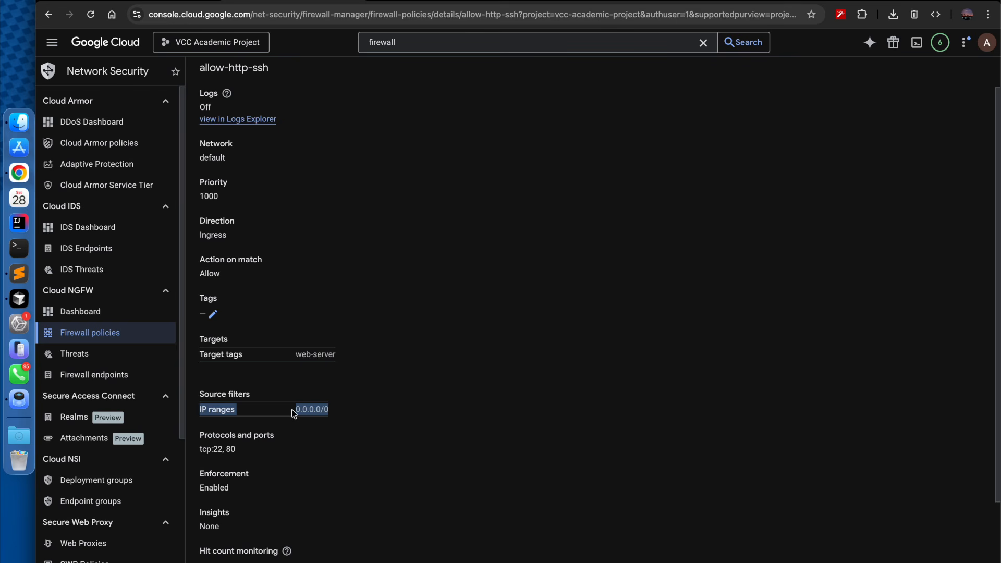
{"action": "left_click_drag", "start_coordinate": [249, 450], "coordinate": [202, 452]}
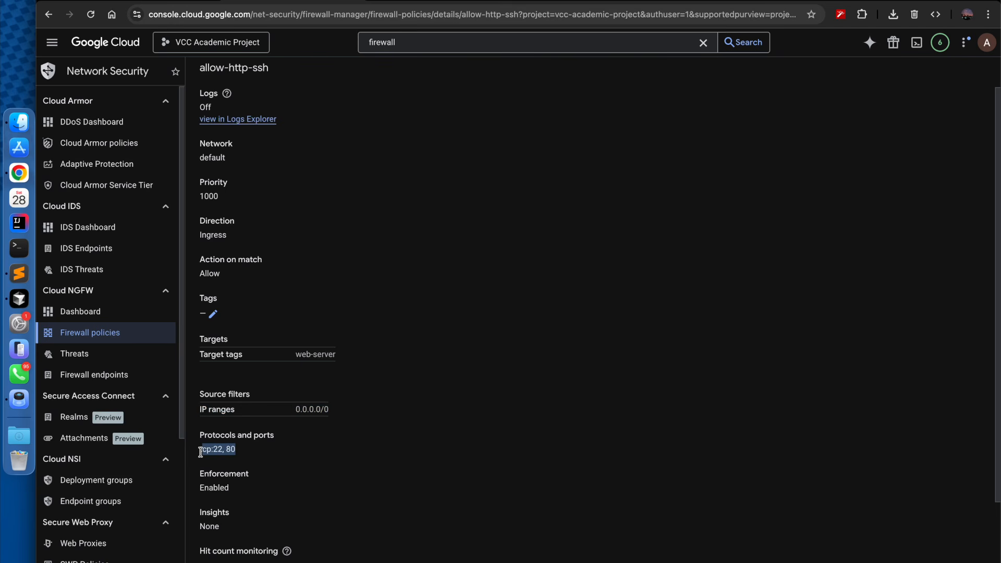
{"action": "left_click", "coordinate": [243, 449]}
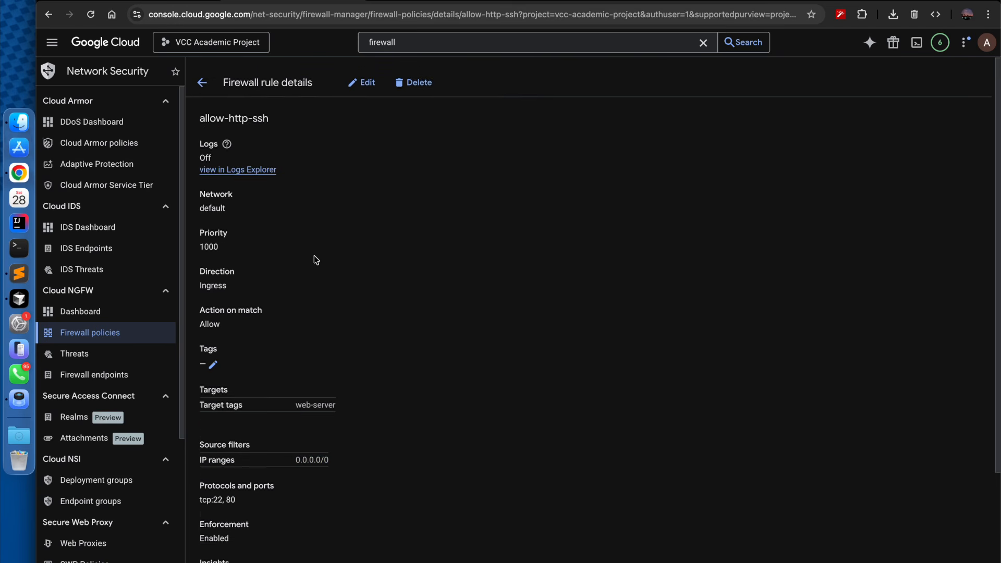
{"action": "left_click", "coordinate": [202, 70]}
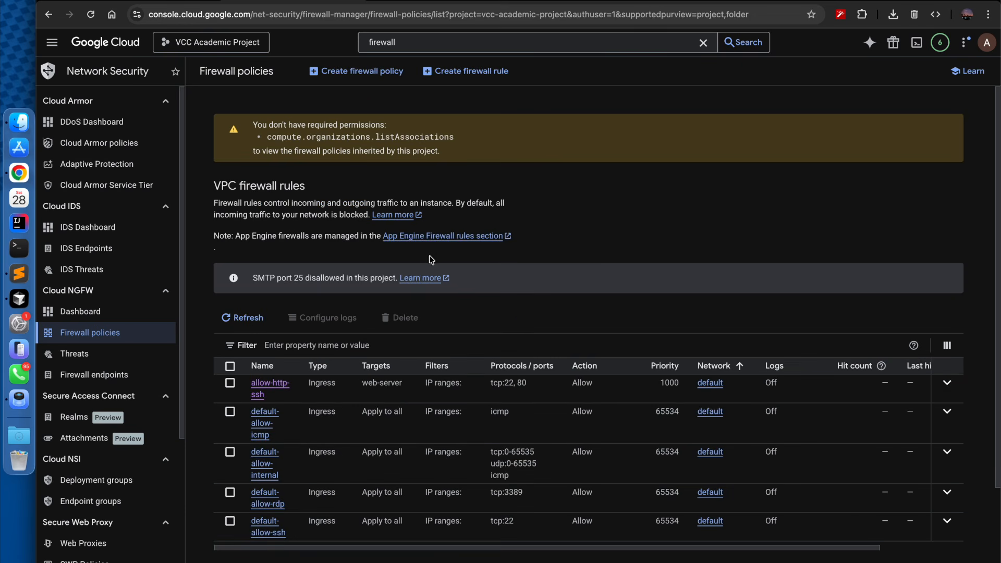
Open the form for a new firewall rule and review its traffic direction, action and target tag settings.
{"action": "left_click", "coordinate": [481, 69]}
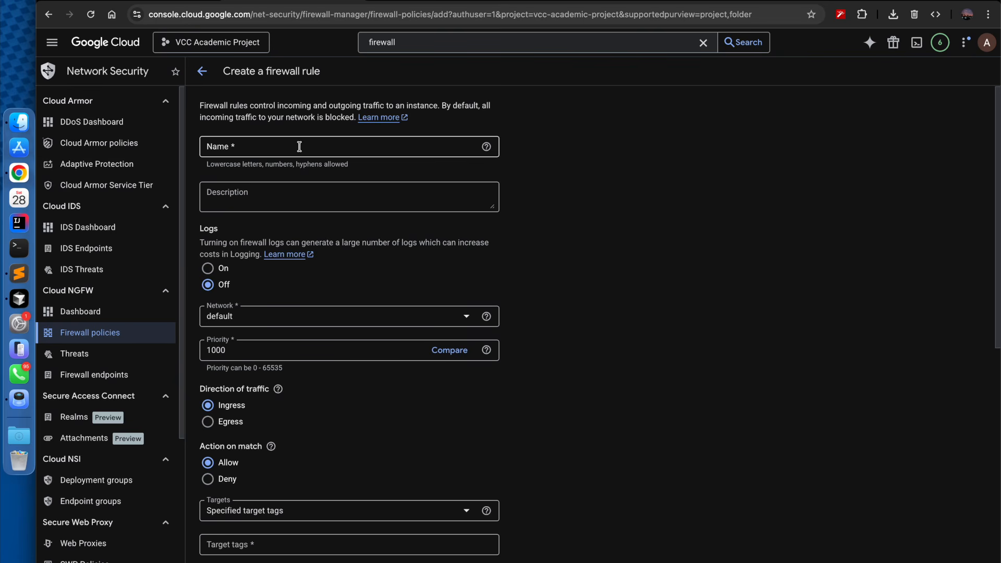
{"action": "scroll", "coordinate": [323, 448], "scroll_direction": "down", "scroll_amount": 4}
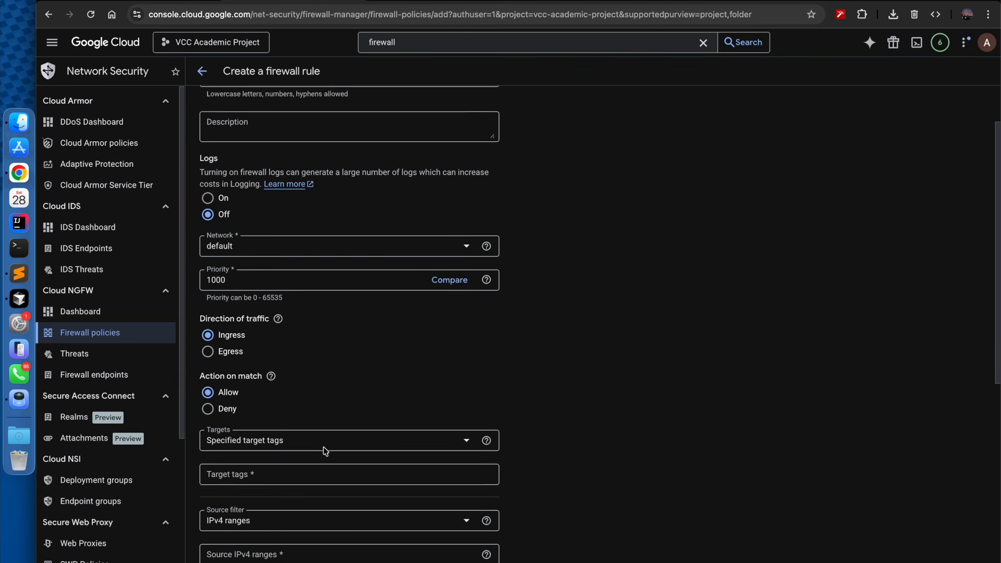
{"action": "left_click", "coordinate": [254, 349]}
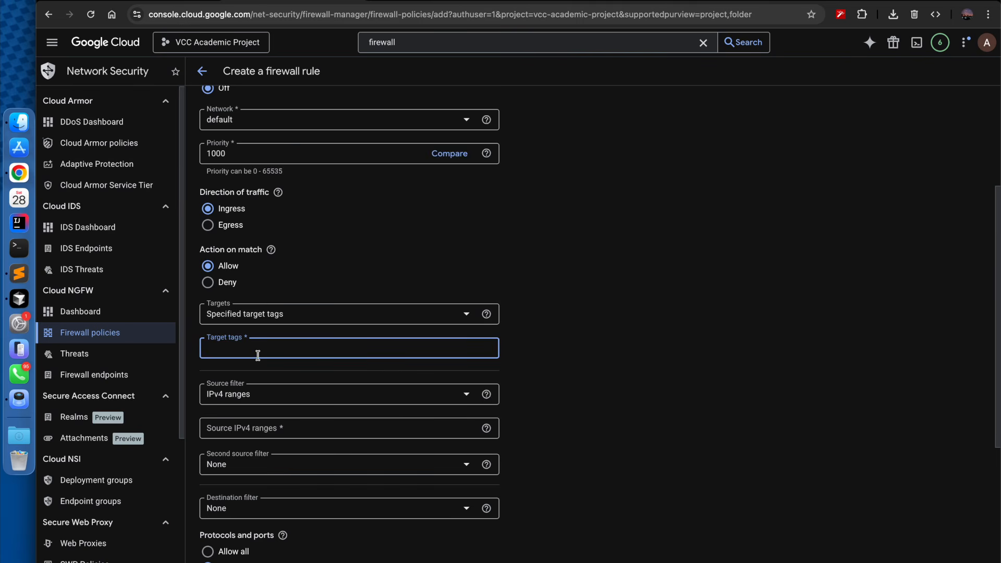
{"action": "scroll", "coordinate": [258, 355], "scroll_direction": "down", "scroll_amount": 2}
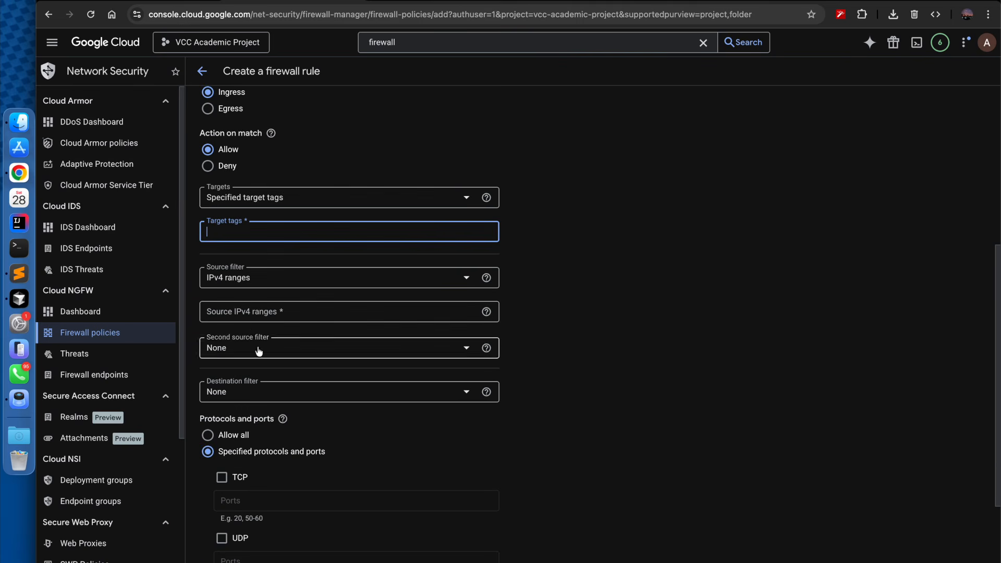
Enter 0.0.0.0/0 as the new rule's source IPv4 range and clear the field again.
{"action": "left_click", "coordinate": [245, 313]}
{"action": "type", "text": "0.0.0.0/0"}
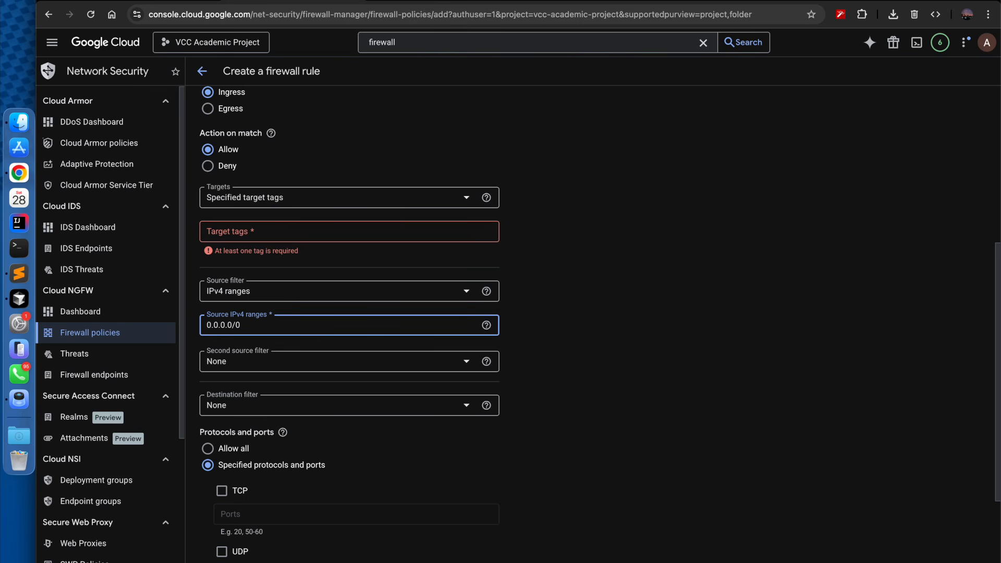
{"action": "key", "text": "super+a"}
{"action": "key", "text": "BackSpace"}
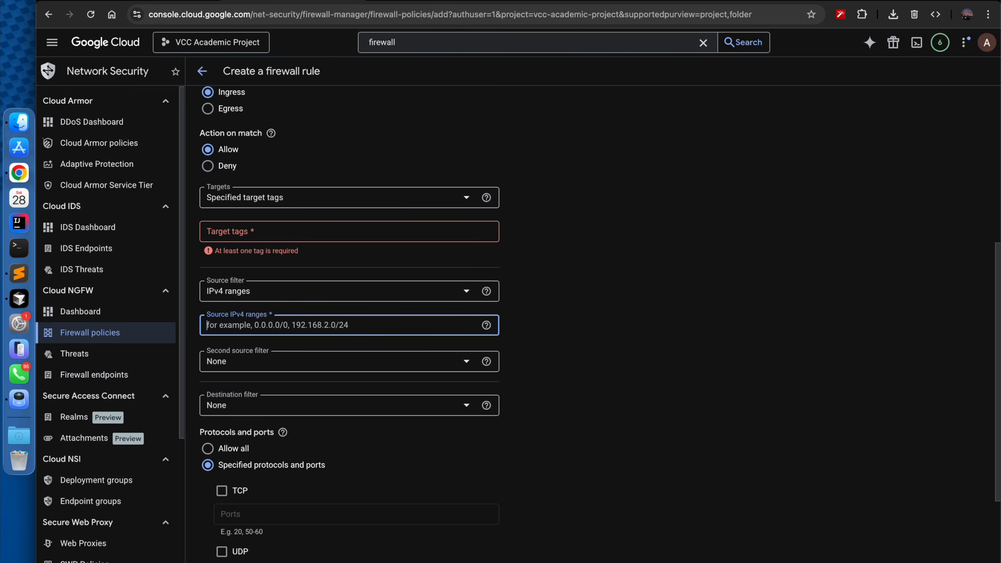
{"action": "left_click", "coordinate": [639, 385]}
Examine the protocol and port options of the new firewall rule and return to the start of the form.
{"action": "scroll", "coordinate": [292, 452], "scroll_direction": "down", "scroll_amount": 2}
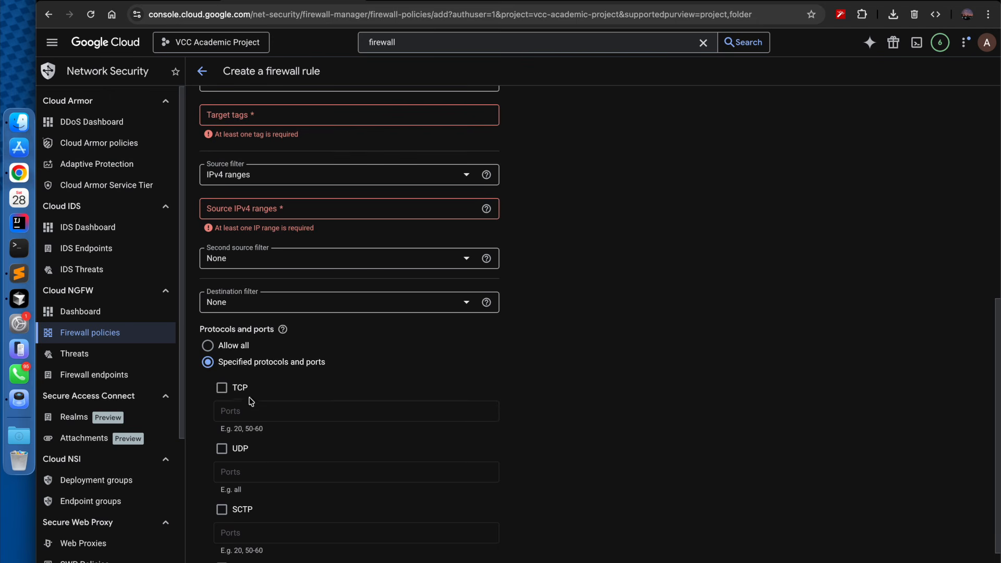
{"action": "scroll", "coordinate": [237, 409], "scroll_direction": "down", "scroll_amount": 2}
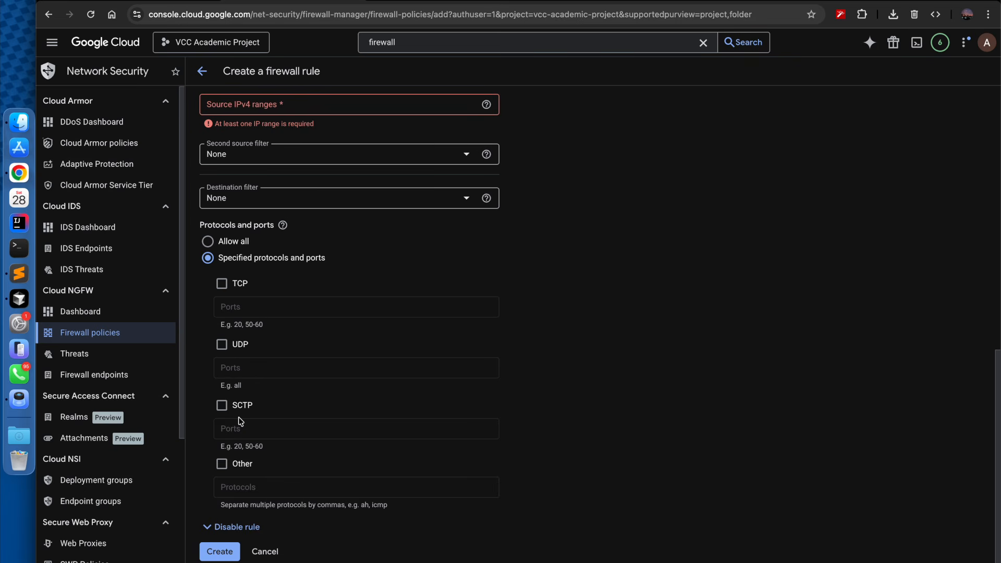
{"action": "scroll", "coordinate": [644, 360], "scroll_direction": "up", "scroll_amount": 10}
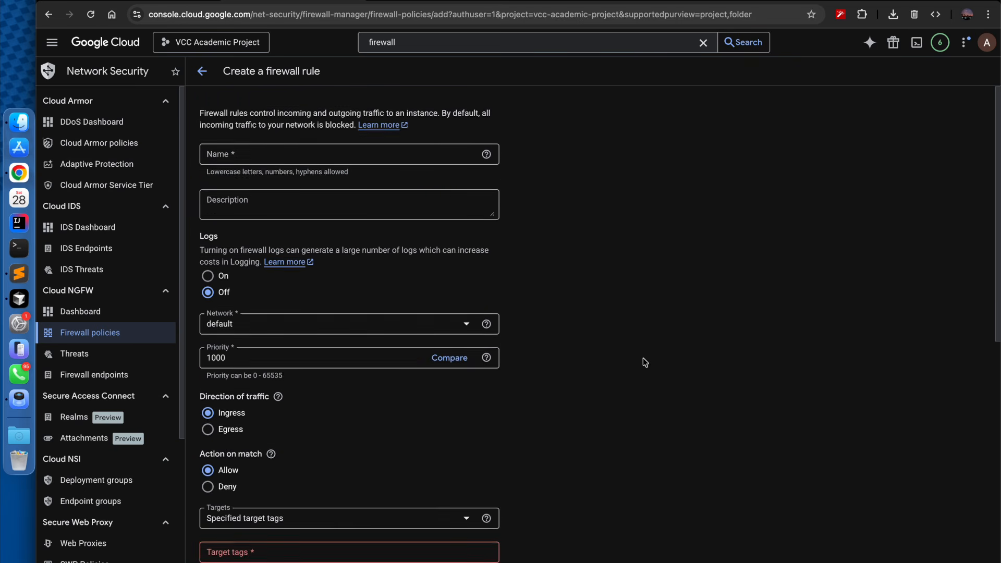
Leave the new firewall rule form without saving and review the target tags, source filters and ports of the allow-http-ssh rule.
{"action": "left_click", "coordinate": [201, 72]}
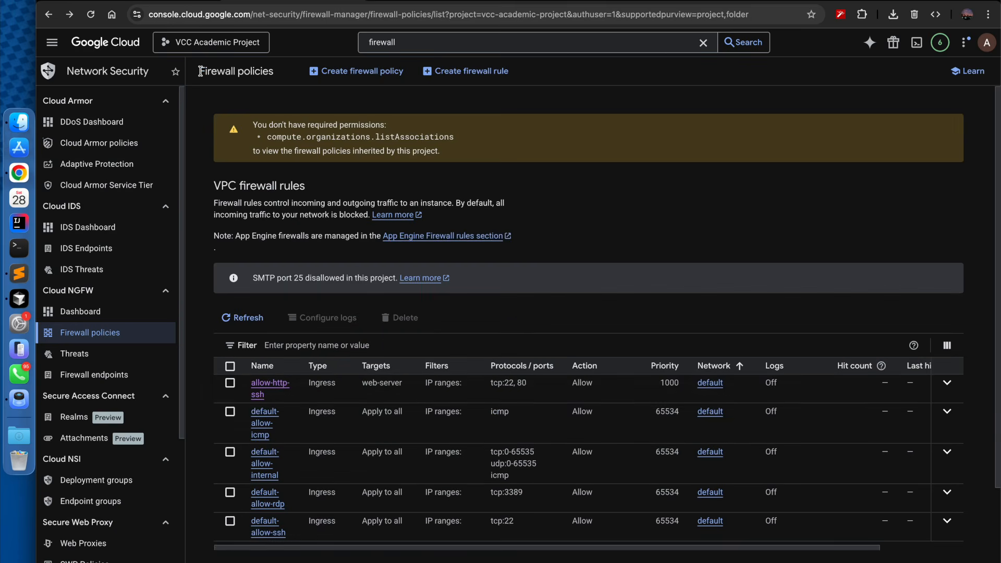
{"action": "left_click", "coordinate": [261, 379]}
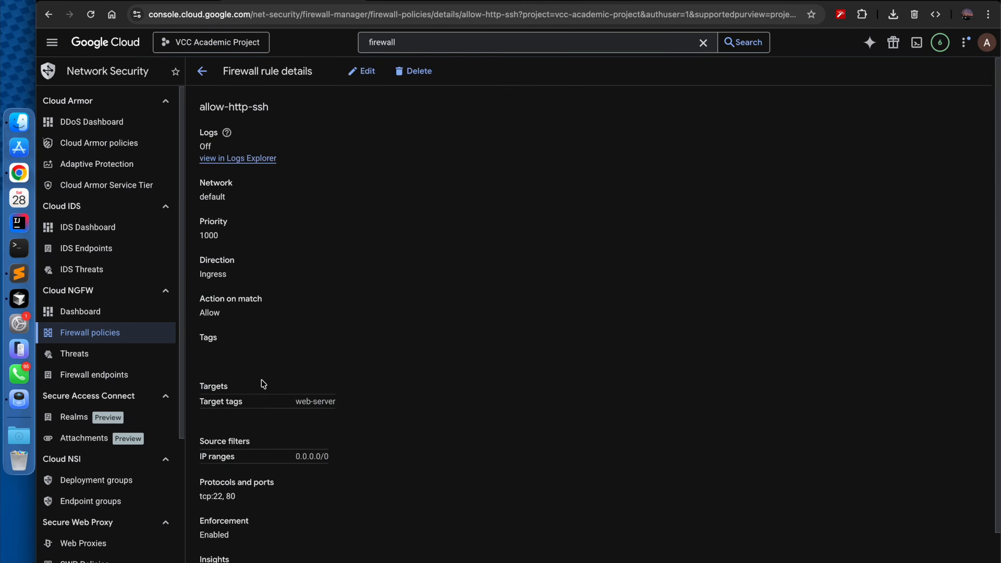
{"action": "scroll", "coordinate": [262, 366], "scroll_direction": "down", "scroll_amount": 3}
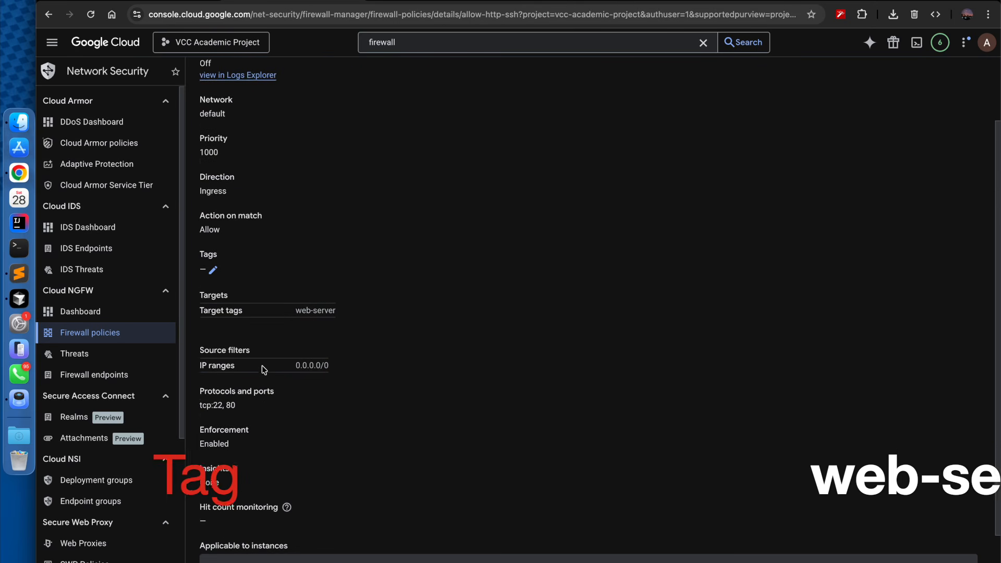
{"action": "scroll", "coordinate": [262, 366], "scroll_direction": "up", "scroll_amount": 3}
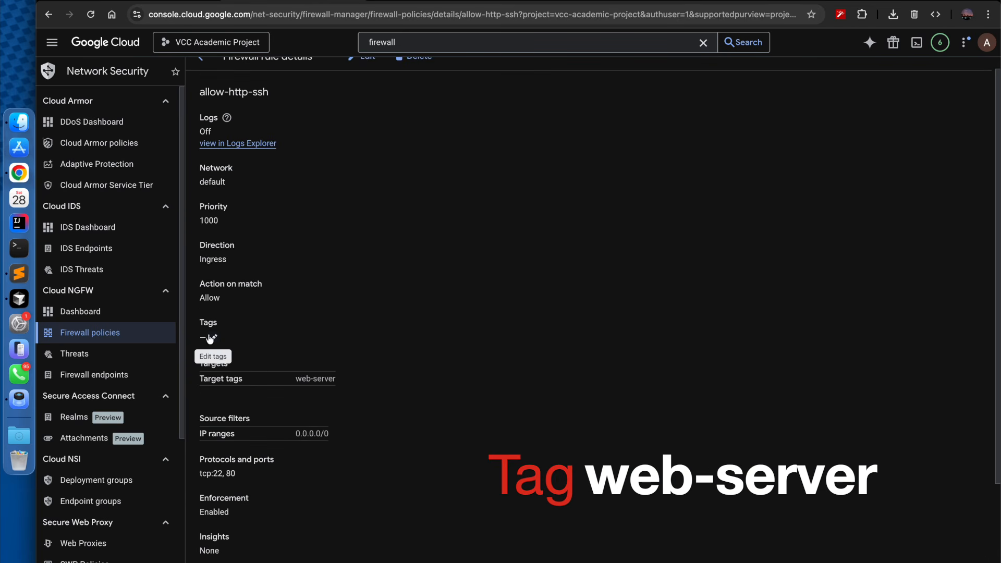
{"action": "scroll", "coordinate": [211, 342], "scroll_direction": "up", "scroll_amount": 1}
Inspect the tag editor of the allow-http-ssh rule, close it without changes and return to the firewall policies list.
{"action": "left_click", "coordinate": [211, 353]}
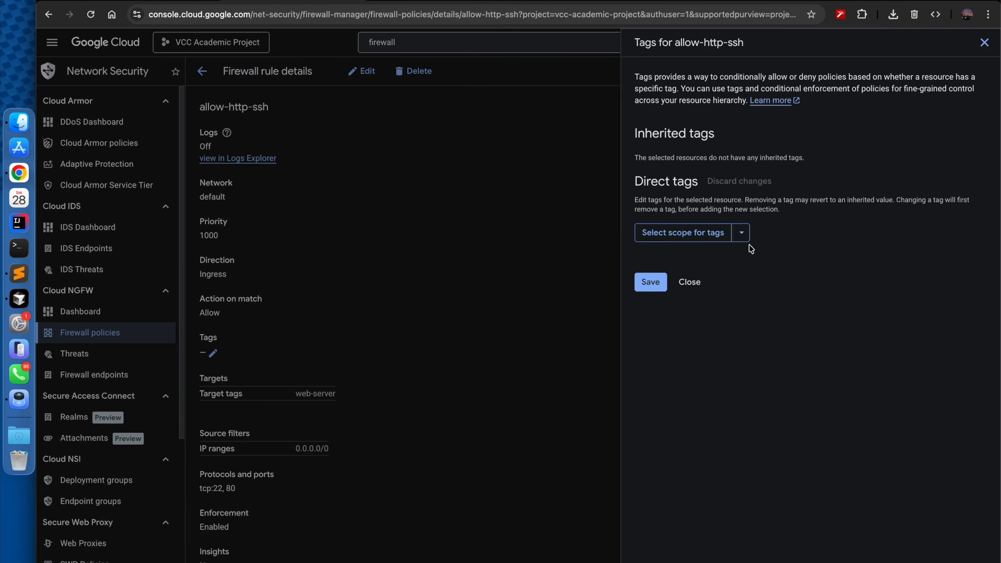
{"action": "left_click", "coordinate": [980, 44]}
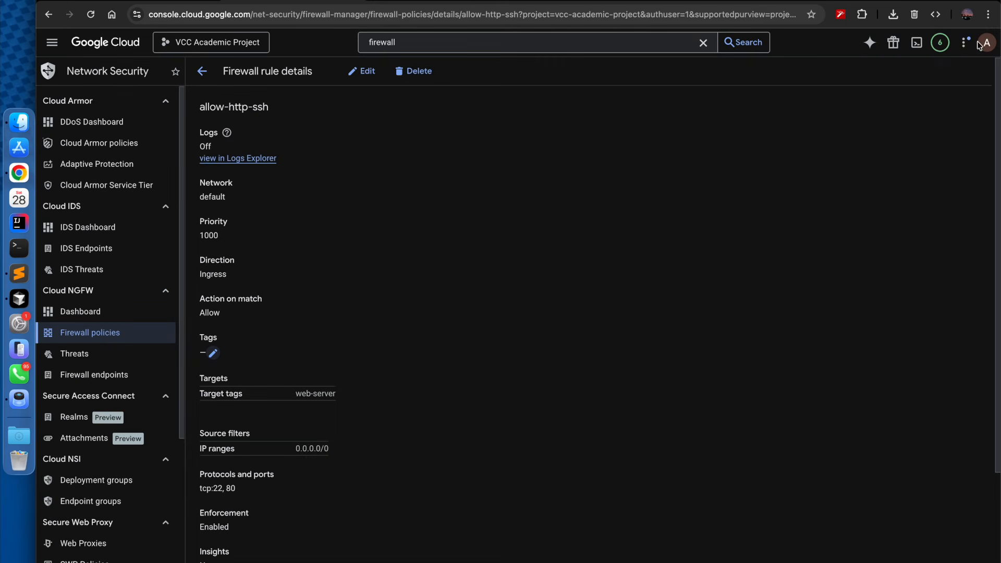
{"action": "left_click", "coordinate": [201, 71]}
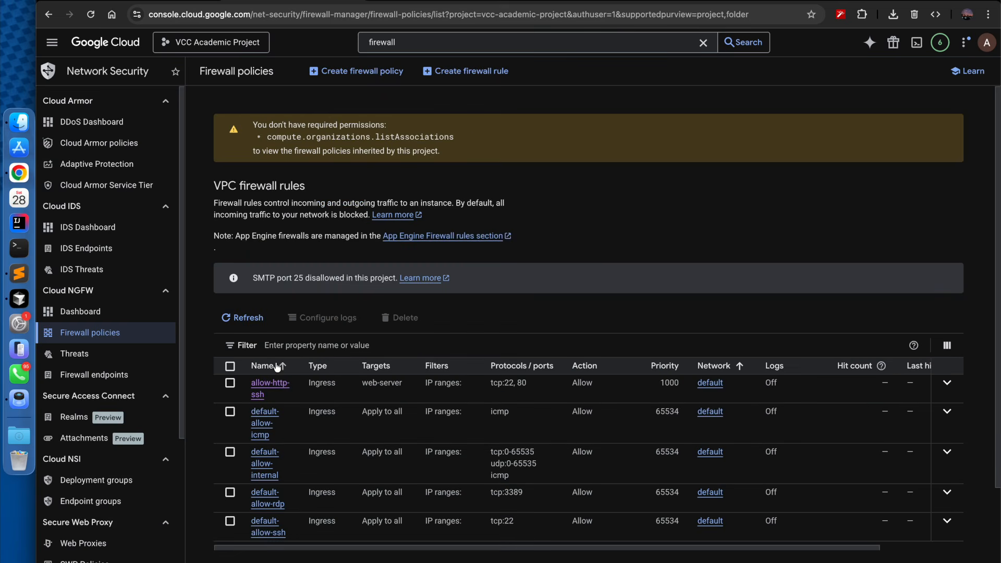
Search the console for "instance templates" and open the Compute Engine Instance templates page.
{"action": "left_click", "coordinate": [375, 43]}
{"action": "double_click", "coordinate": [376, 44]}
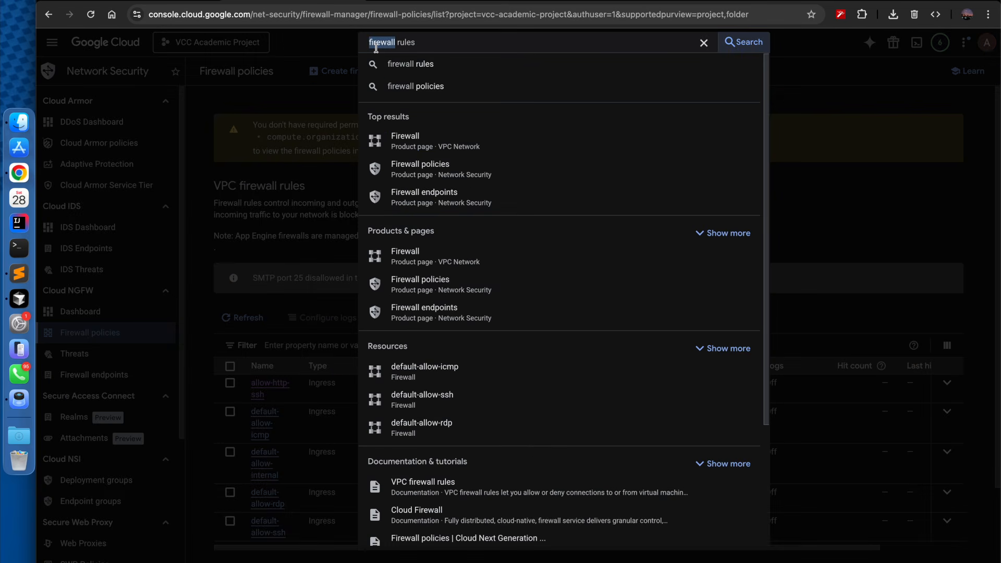
{"action": "key", "text": "super+a"}
{"action": "key", "text": "BackSpace"}
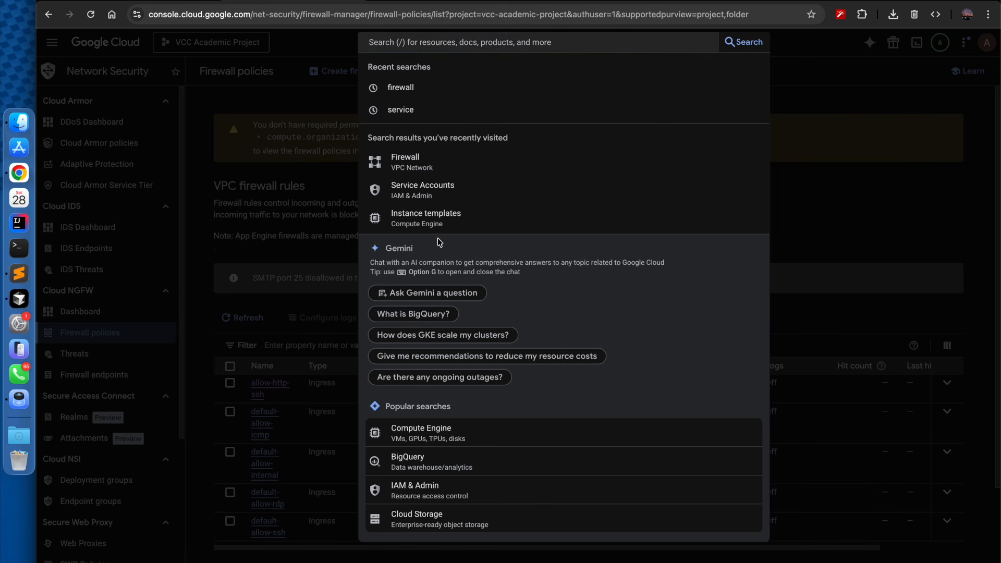
{"action": "type", "text": "instance templates"}
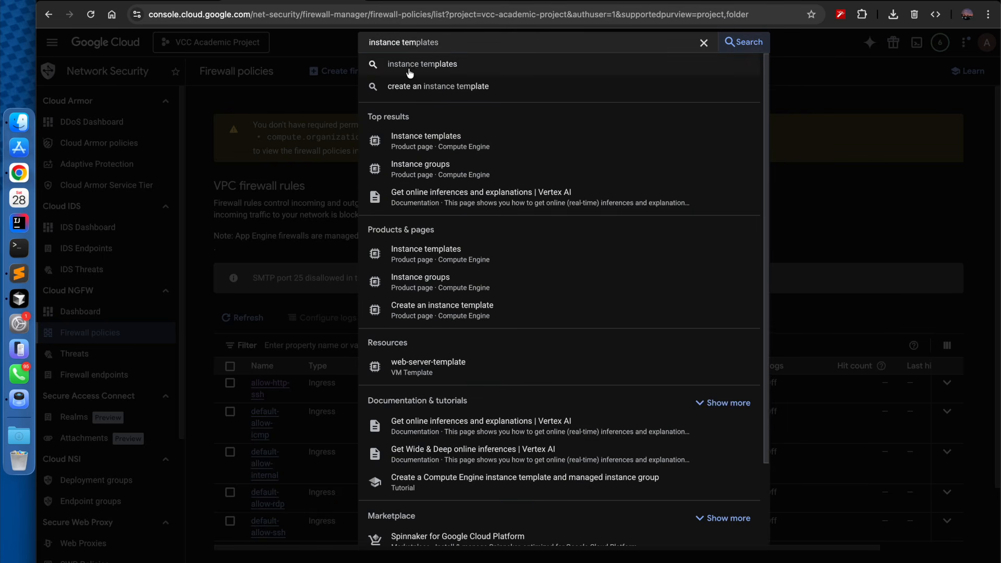
{"action": "left_click", "coordinate": [409, 68]}
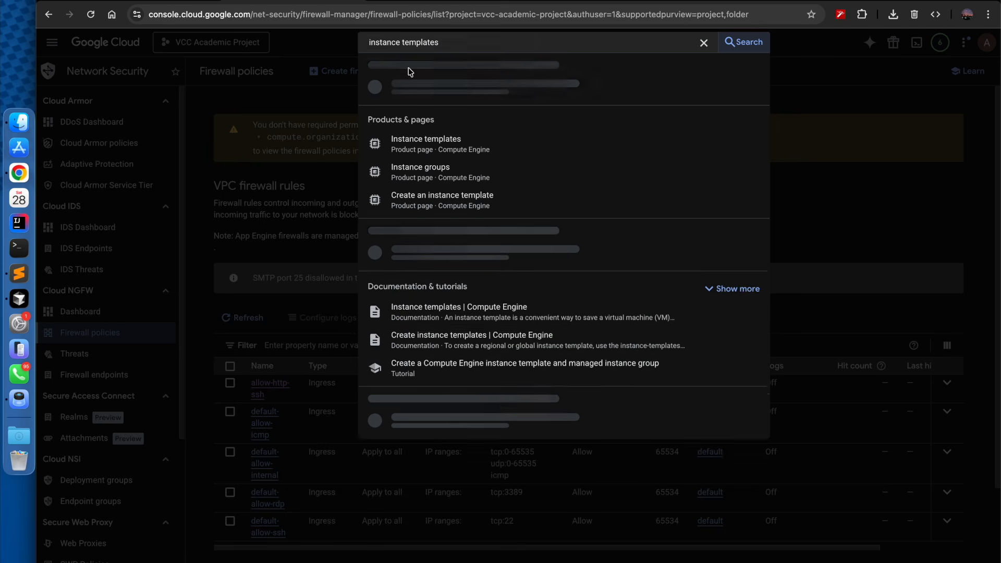
{"action": "left_click", "coordinate": [460, 94]}
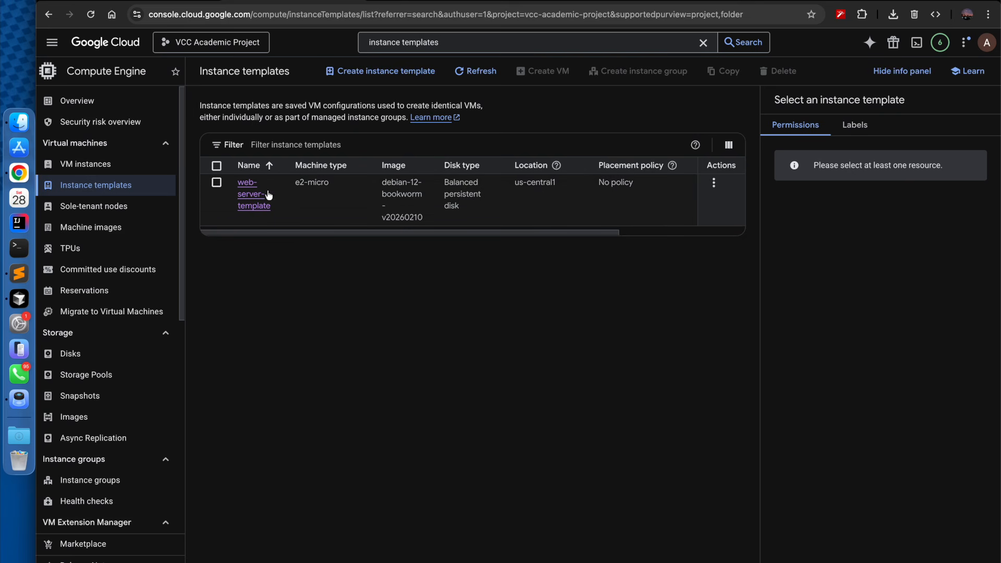
Start a new instance template with the shared-core e2-micro machine type and review its monthly cost estimate.
{"action": "left_click", "coordinate": [399, 79]}
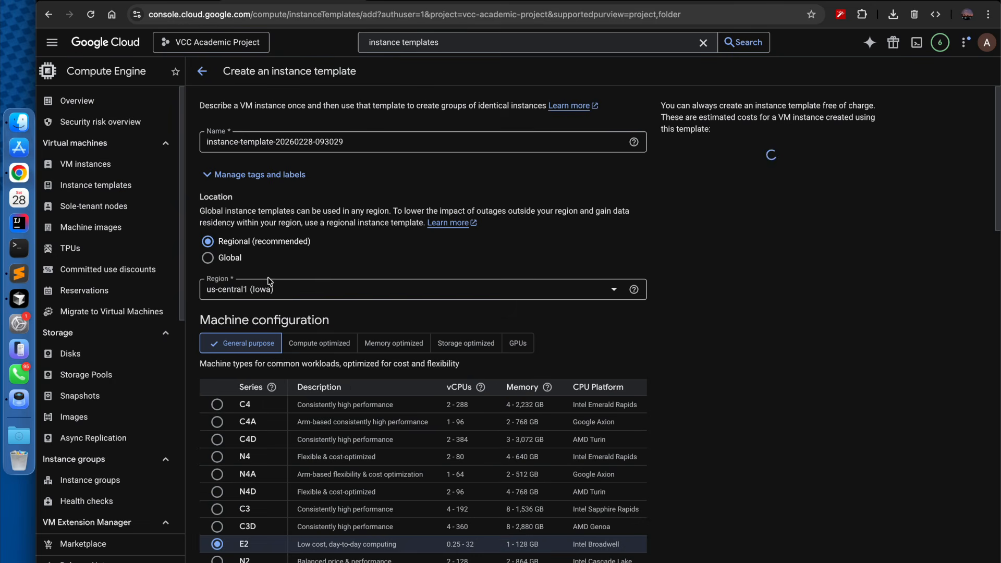
{"action": "scroll", "coordinate": [324, 326], "scroll_direction": "down", "scroll_amount": 4}
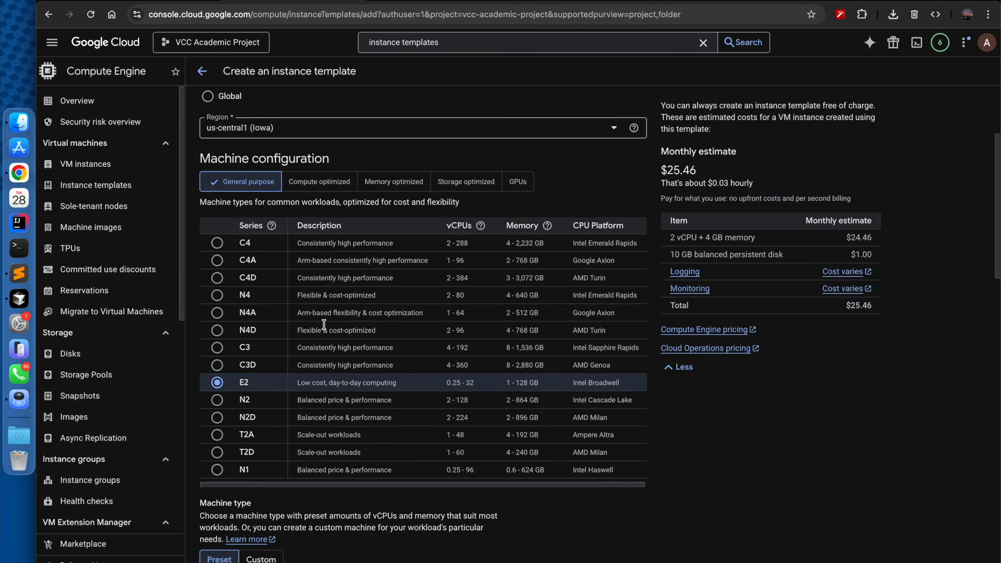
{"action": "scroll", "coordinate": [299, 379], "scroll_direction": "down", "scroll_amount": 4}
{"action": "left_click", "coordinate": [300, 379]}
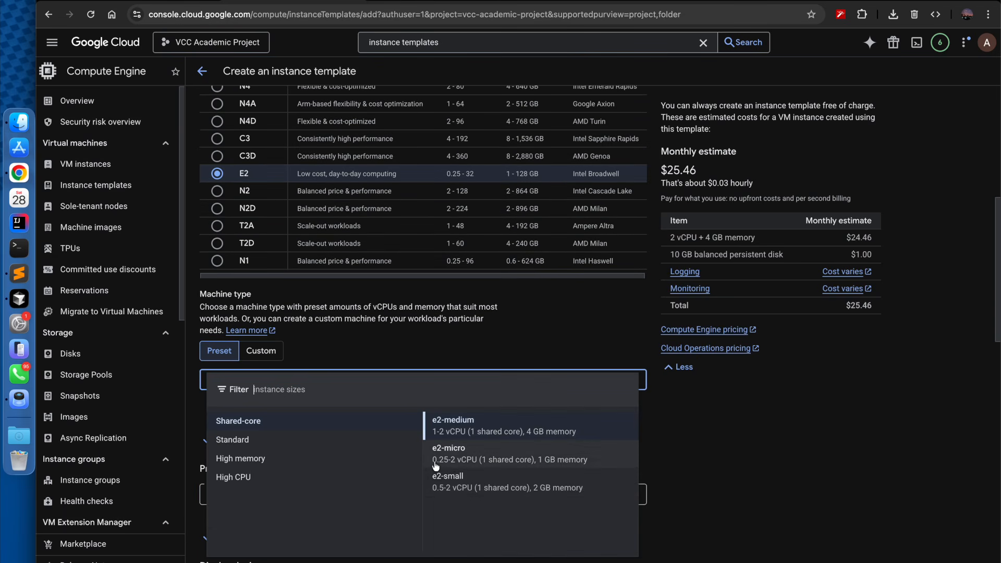
{"action": "left_click", "coordinate": [470, 465]}
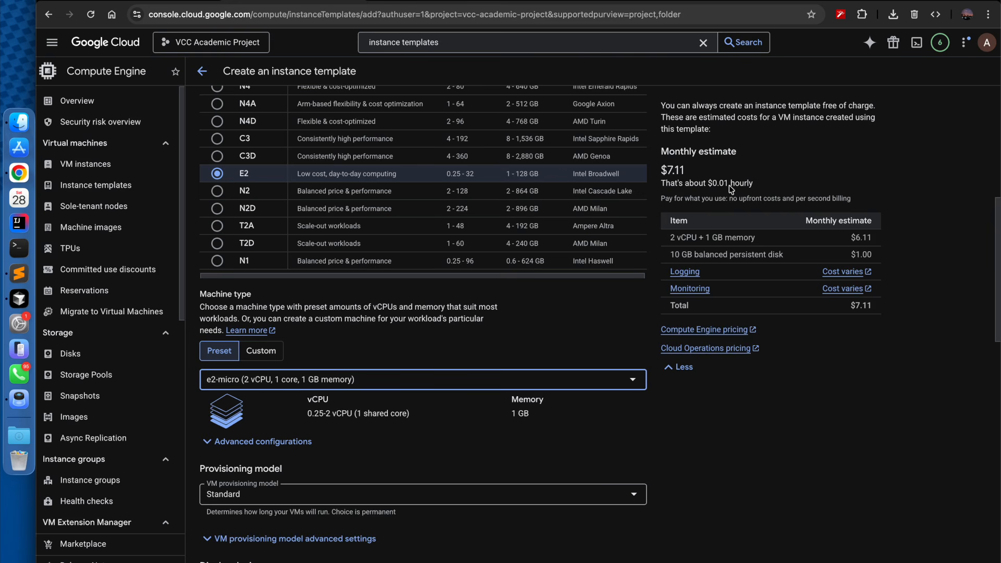
{"action": "left_click_drag", "start_coordinate": [661, 174], "coordinate": [674, 169]}
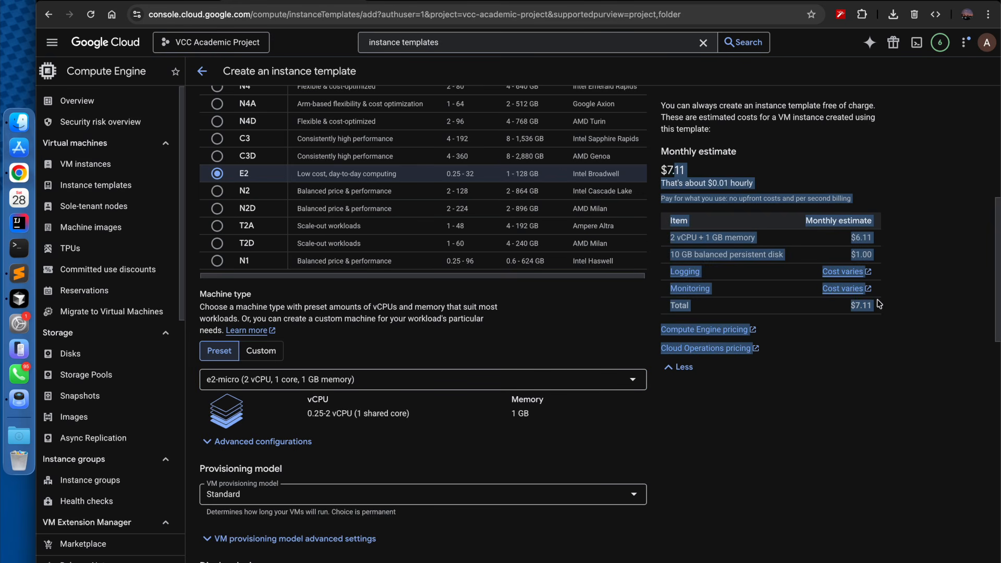
{"action": "left_click", "coordinate": [823, 430]}
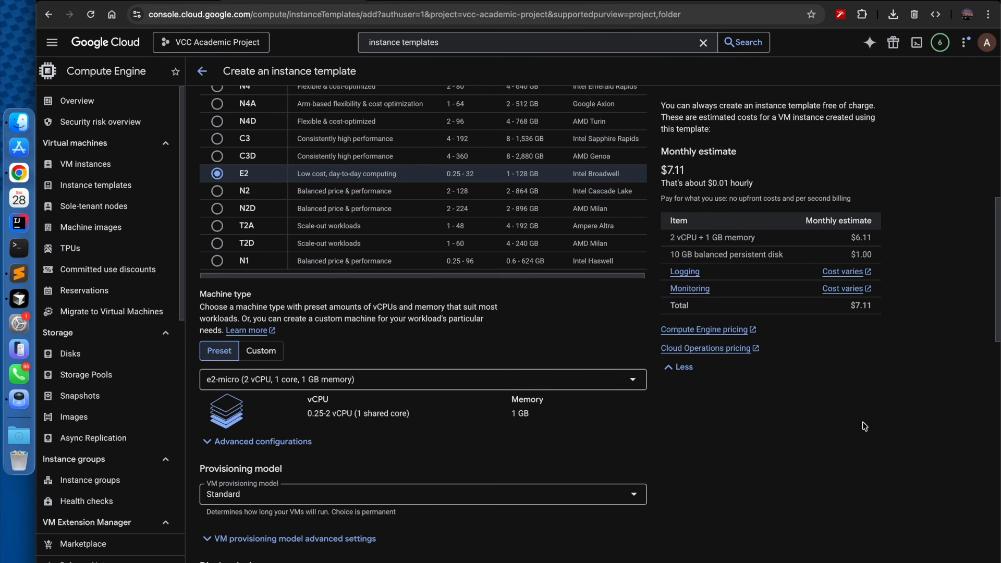
Change the template's machine type to the High CPU preset e2-highcpu-2.
{"action": "left_click", "coordinate": [268, 383]}
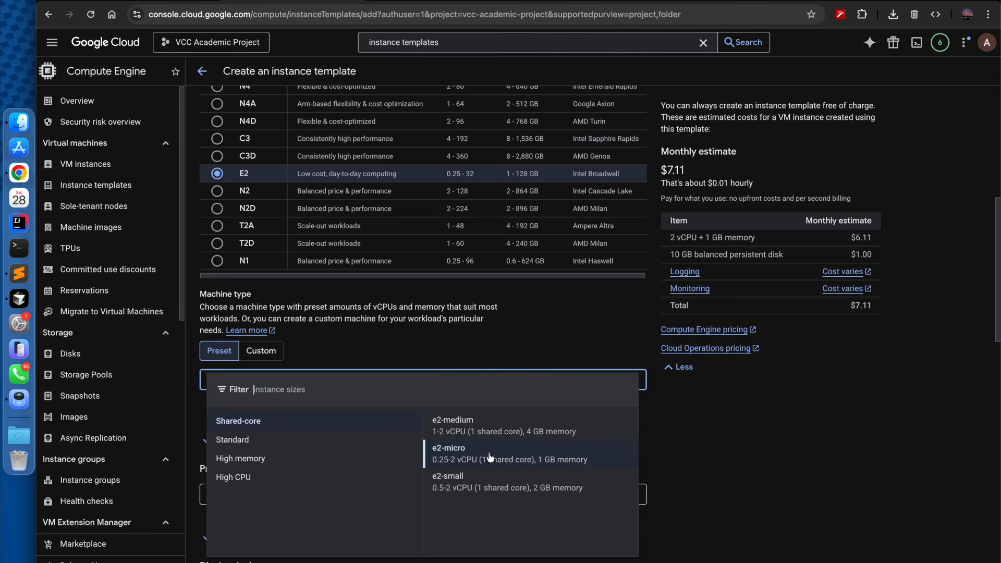
{"action": "left_click", "coordinate": [346, 475]}
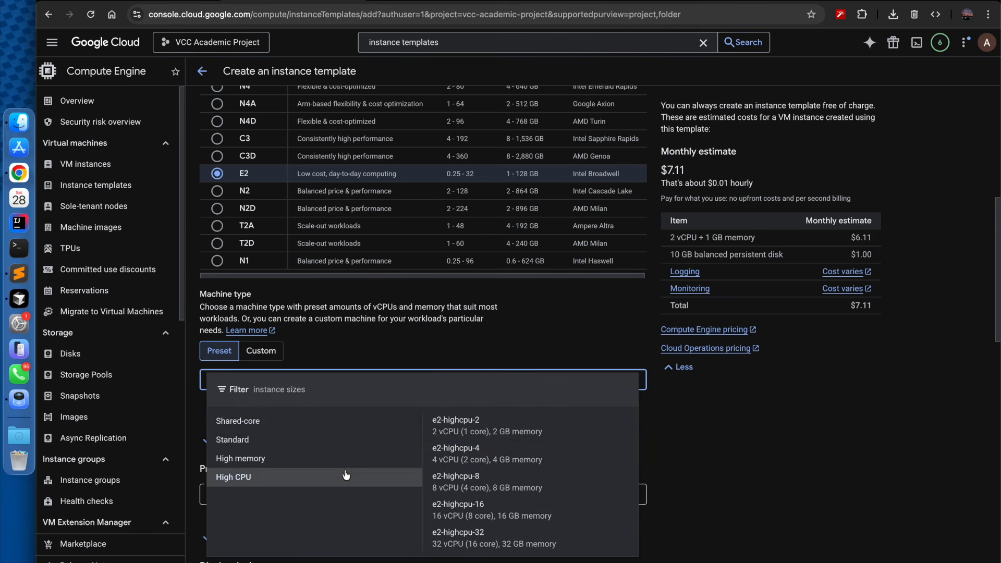
{"action": "left_click", "coordinate": [476, 427]}
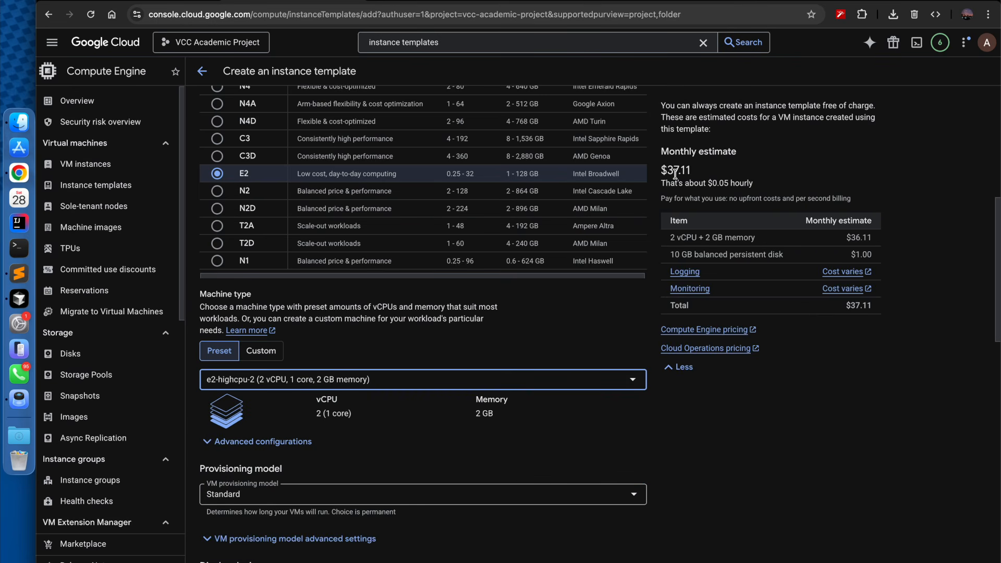
Assign the vm-worker-badge service account to the instance template and allow HTTP traffic through the firewall.
{"action": "scroll", "coordinate": [362, 380], "scroll_direction": "down", "scroll_amount": 1}
{"action": "scroll", "coordinate": [309, 425], "scroll_direction": "down", "scroll_amount": 6}
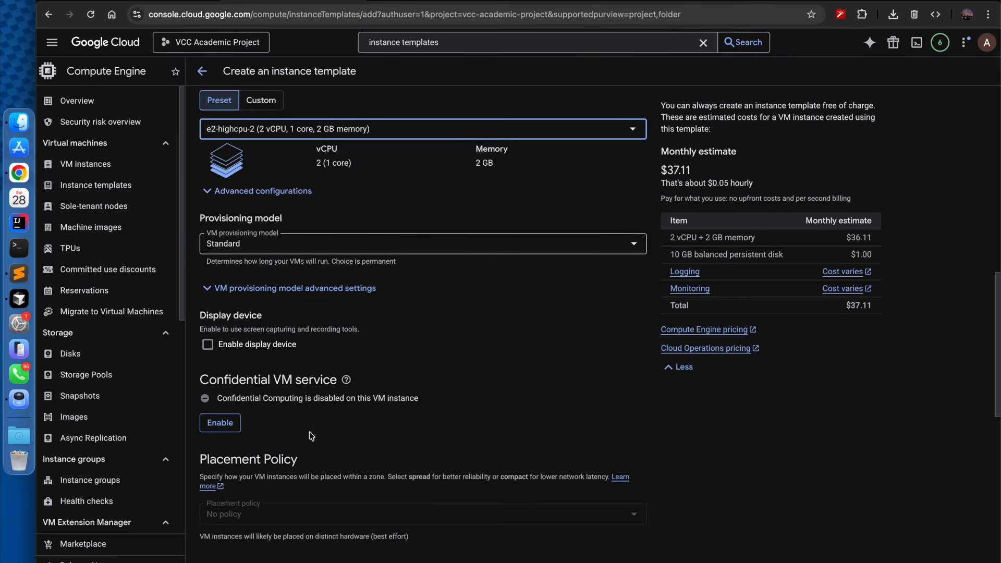
{"action": "scroll", "coordinate": [311, 436], "scroll_direction": "down", "scroll_amount": 4}
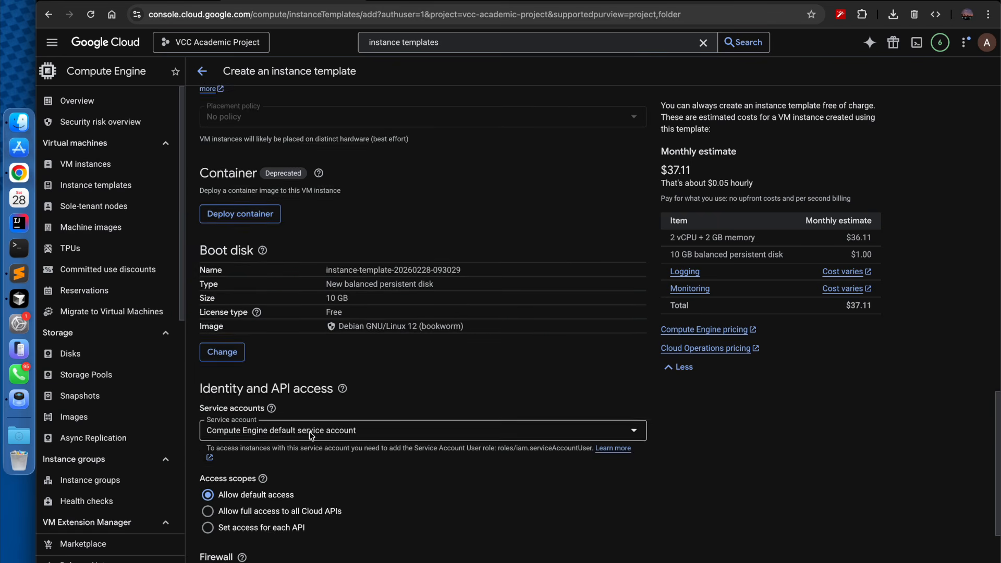
{"action": "left_click", "coordinate": [380, 322]}
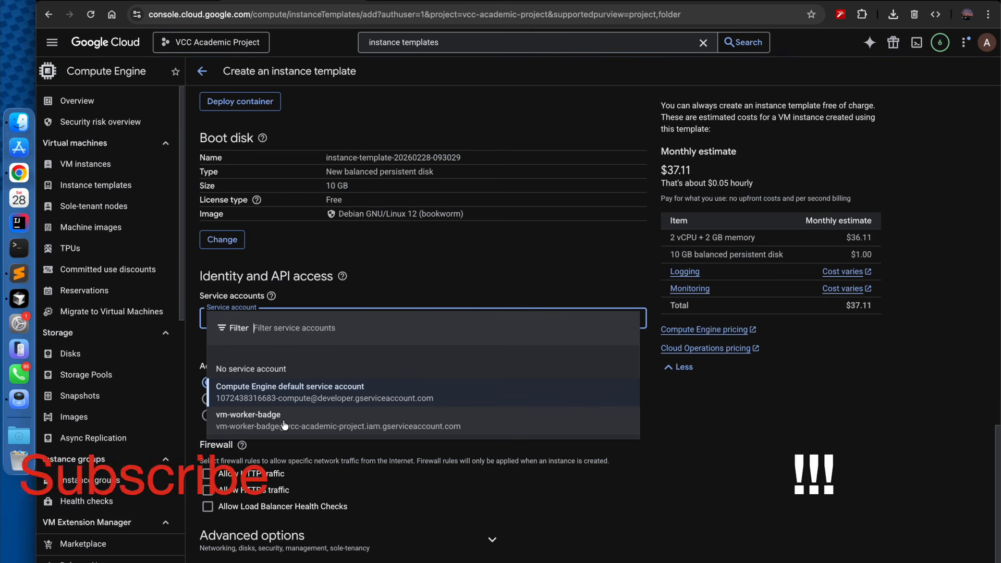
{"action": "left_click", "coordinate": [224, 426]}
{"action": "left_click", "coordinate": [230, 476]}
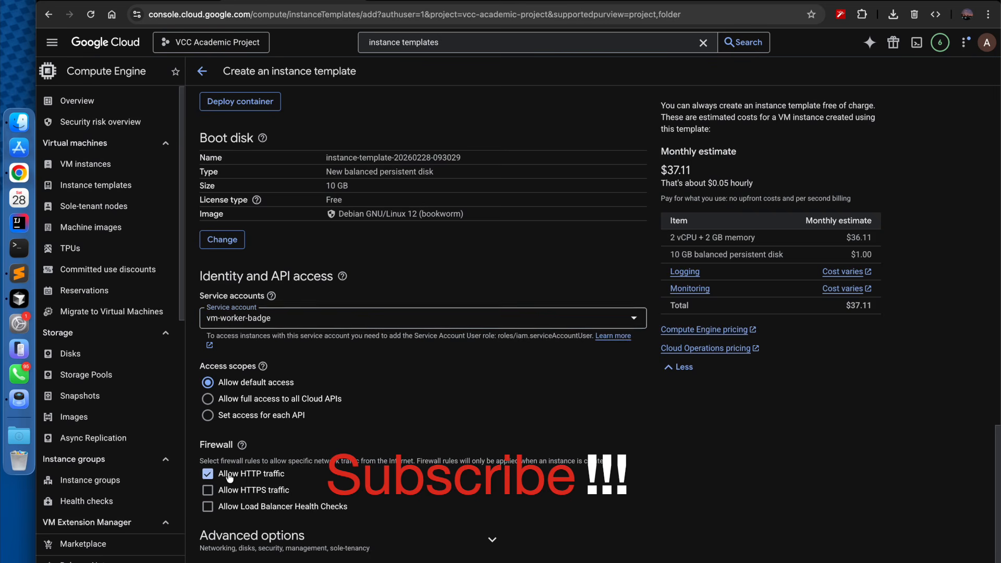
Expand the template's advanced networking options and begin entering another network tag beside http-server.
{"action": "scroll", "coordinate": [313, 484], "scroll_direction": "down", "scroll_amount": 1}
{"action": "left_click", "coordinate": [432, 533]}
{"action": "scroll", "coordinate": [432, 532], "scroll_direction": "down", "scroll_amount": 4}
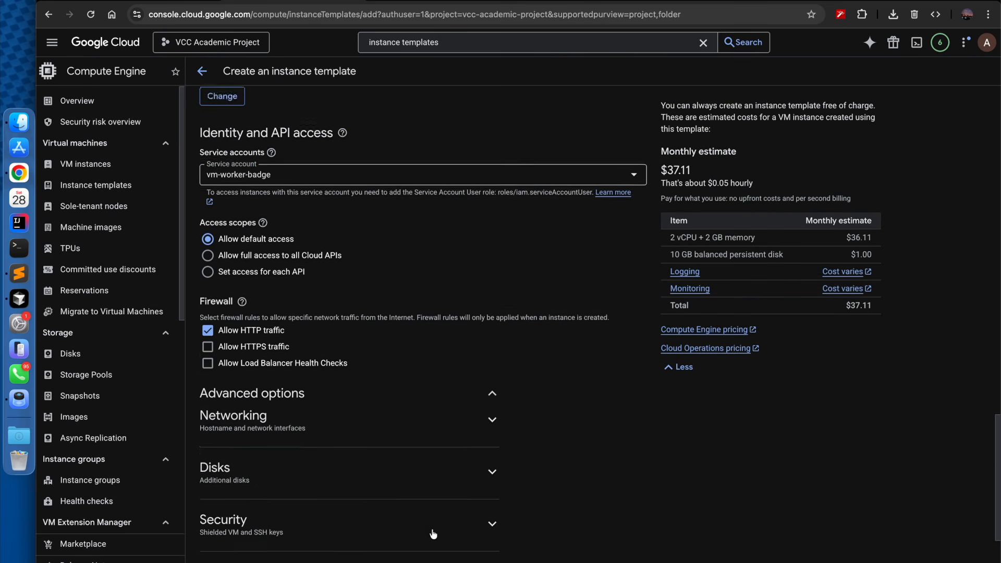
{"action": "left_click", "coordinate": [301, 348]}
{"action": "scroll", "coordinate": [301, 348], "scroll_direction": "down", "scroll_amount": 1}
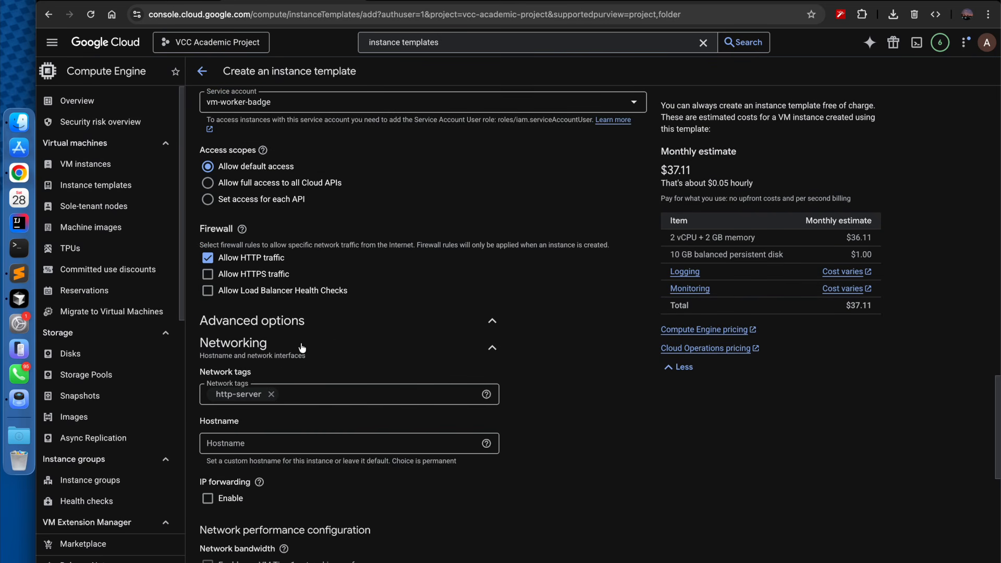
{"action": "left_click", "coordinate": [311, 337]}
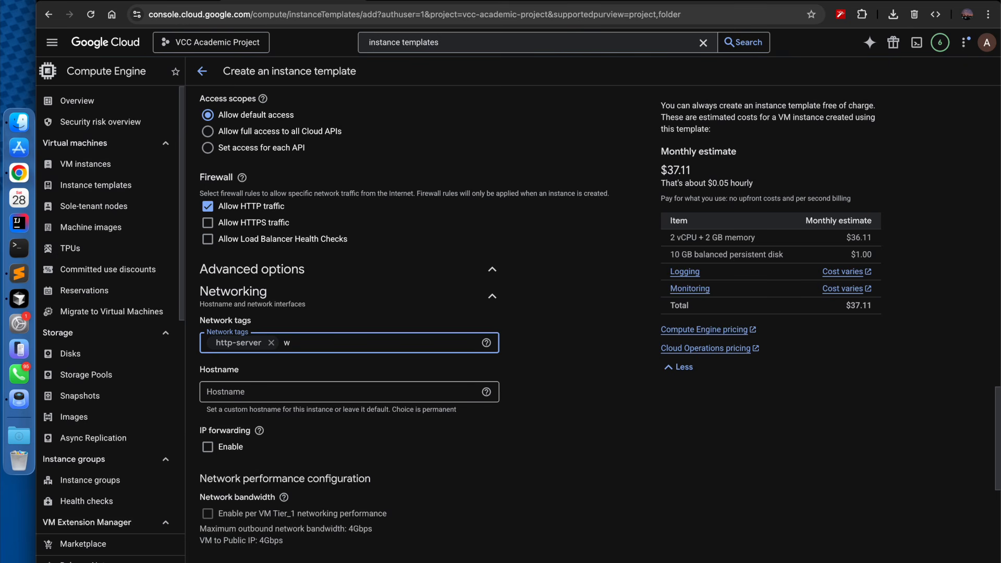
Review the template's hostname and network interface settings, and leave the form without creating the template.
{"action": "scroll", "coordinate": [570, 370], "scroll_direction": "down", "scroll_amount": 3}
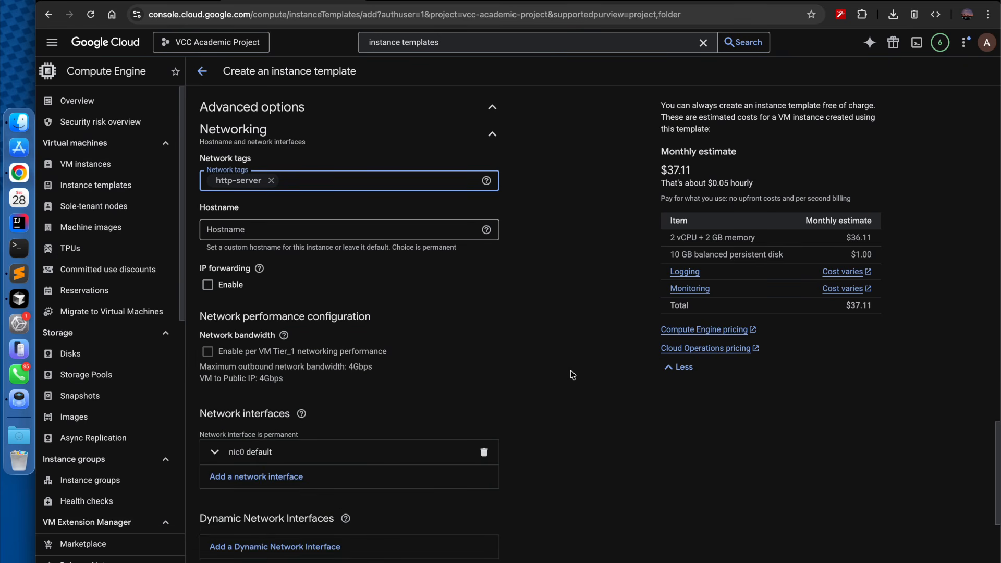
{"action": "scroll", "coordinate": [570, 370], "scroll_direction": "down", "scroll_amount": 1}
{"action": "scroll", "coordinate": [461, 349], "scroll_direction": "down", "scroll_amount": 3}
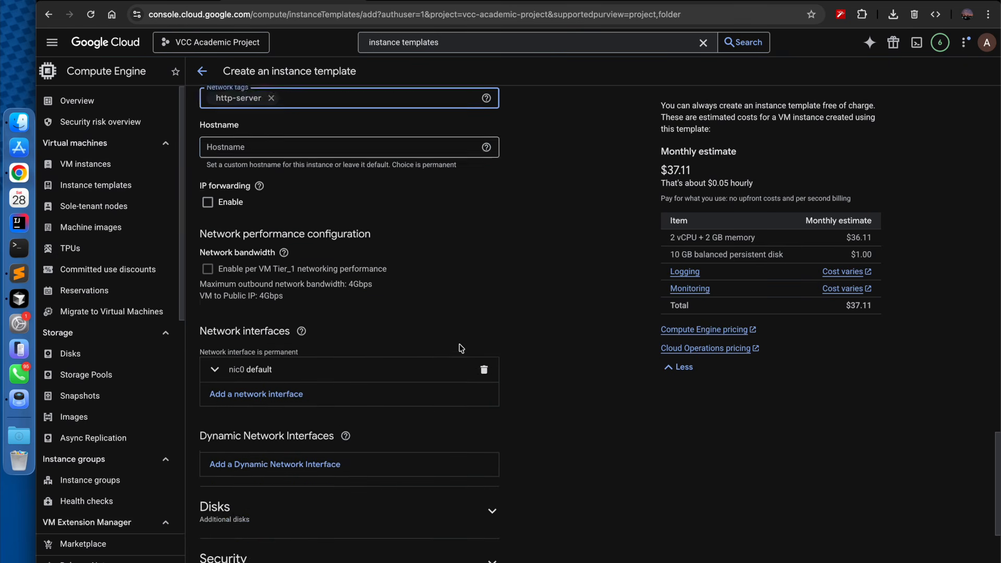
{"action": "scroll", "coordinate": [459, 347], "scroll_direction": "up", "scroll_amount": 15}
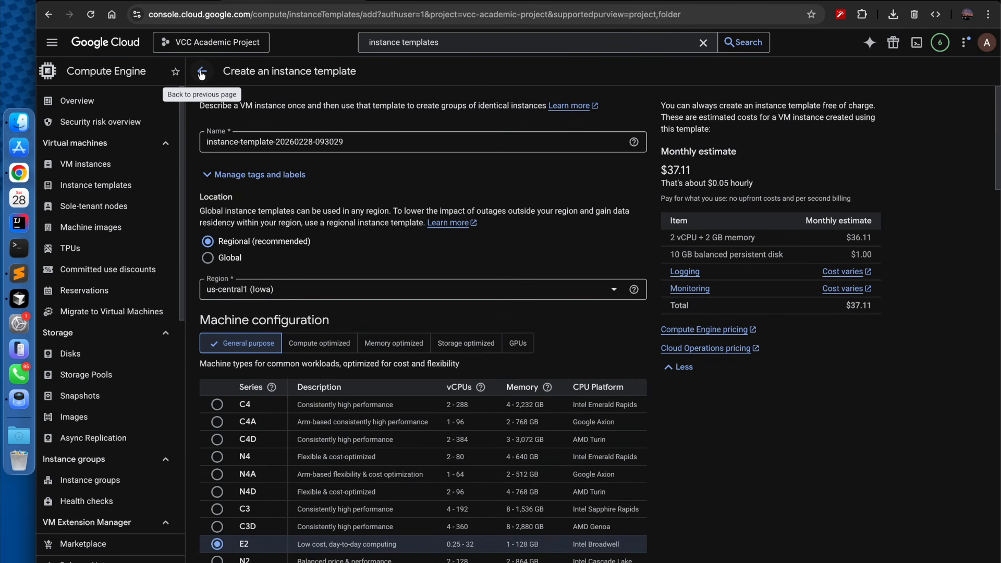
{"action": "left_click", "coordinate": [201, 73]}
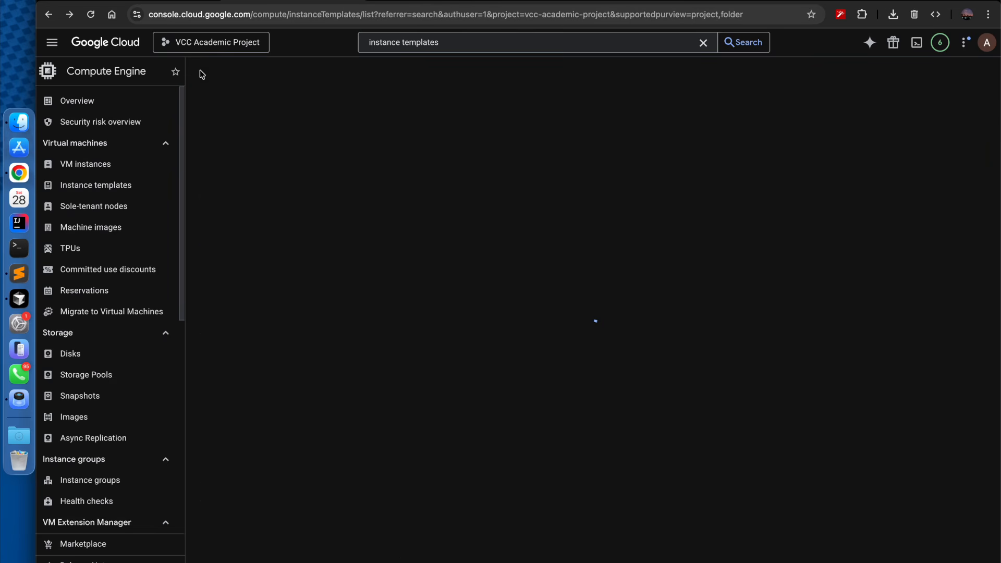
Open the Compute Engine Instance groups page and start creating a new instance group.
{"action": "left_click", "coordinate": [423, 42]}
{"action": "triple_click", "coordinate": [423, 40]}
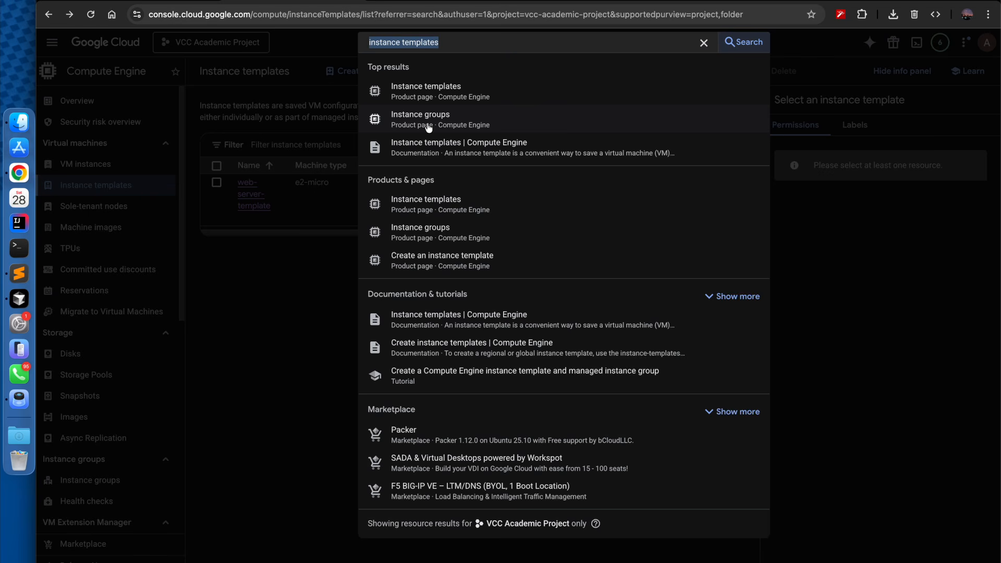
{"action": "left_click", "coordinate": [452, 129]}
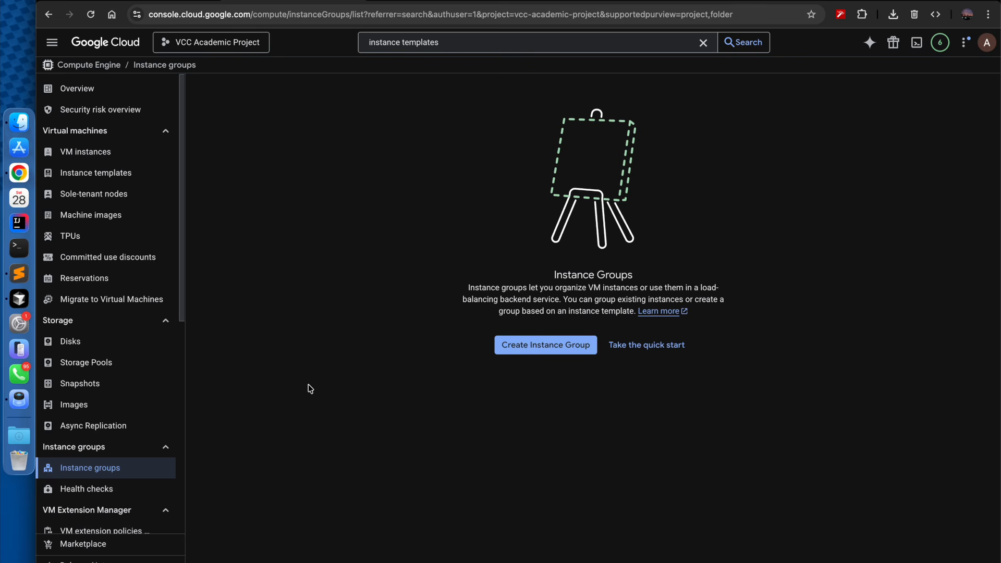
{"action": "left_click", "coordinate": [555, 345]}
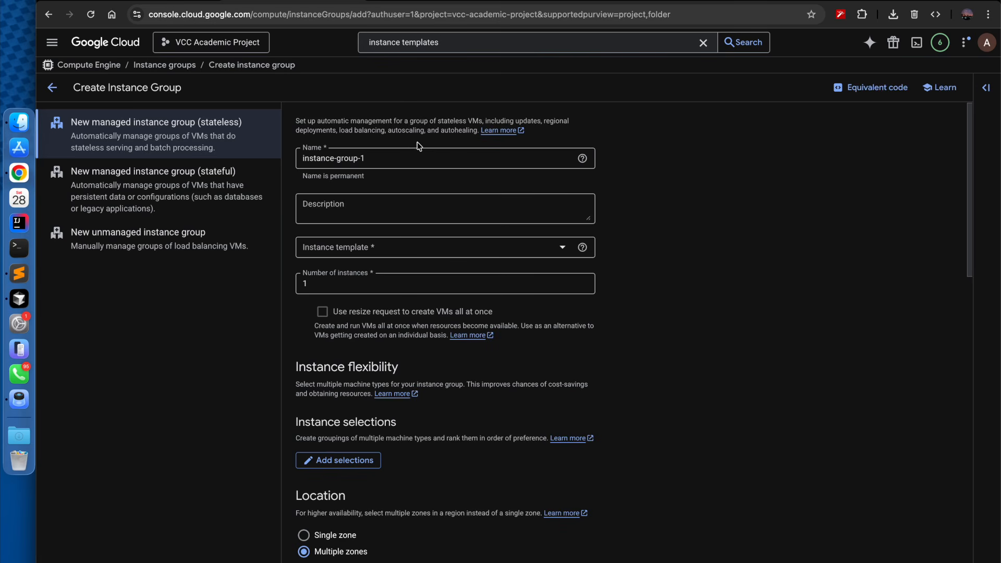
Name the new managed instance group web-server-group and base it on the web-server-template instance template.
{"action": "left_click", "coordinate": [413, 157]}
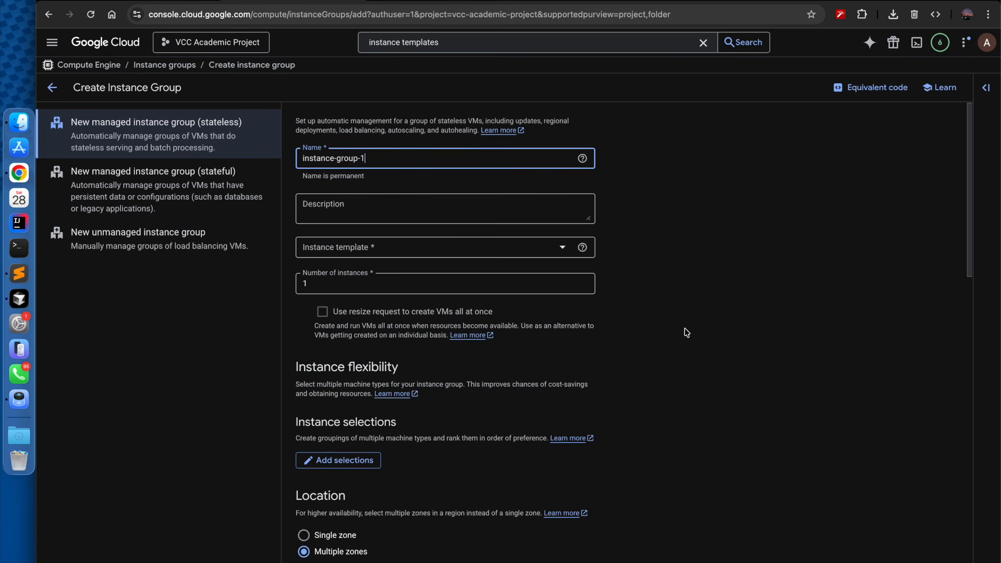
{"action": "scroll", "coordinate": [684, 332], "scroll_direction": "down", "scroll_amount": 4}
{"action": "scroll", "coordinate": [685, 332], "scroll_direction": "down", "scroll_amount": 5}
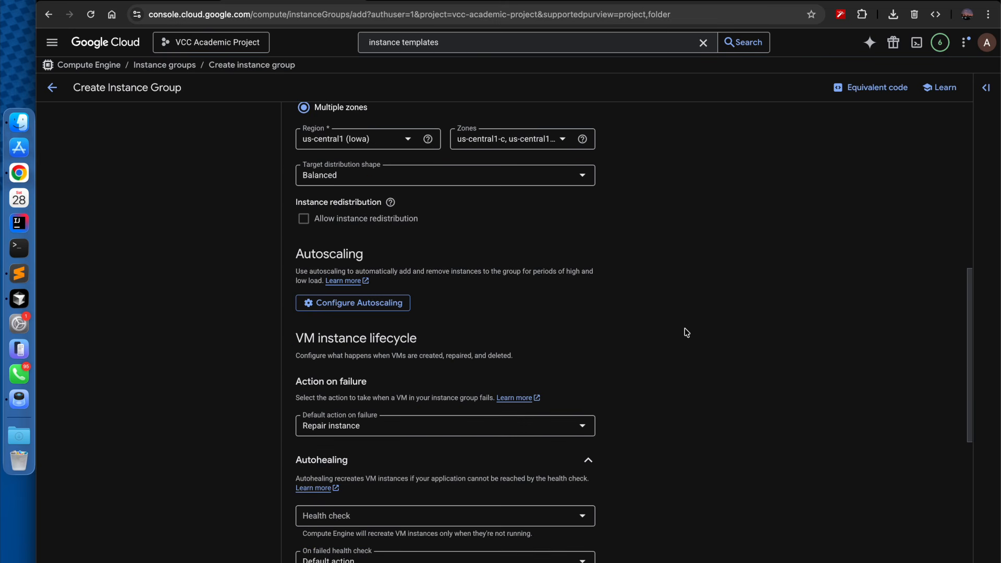
{"action": "scroll", "coordinate": [661, 280], "scroll_direction": "up", "scroll_amount": 10}
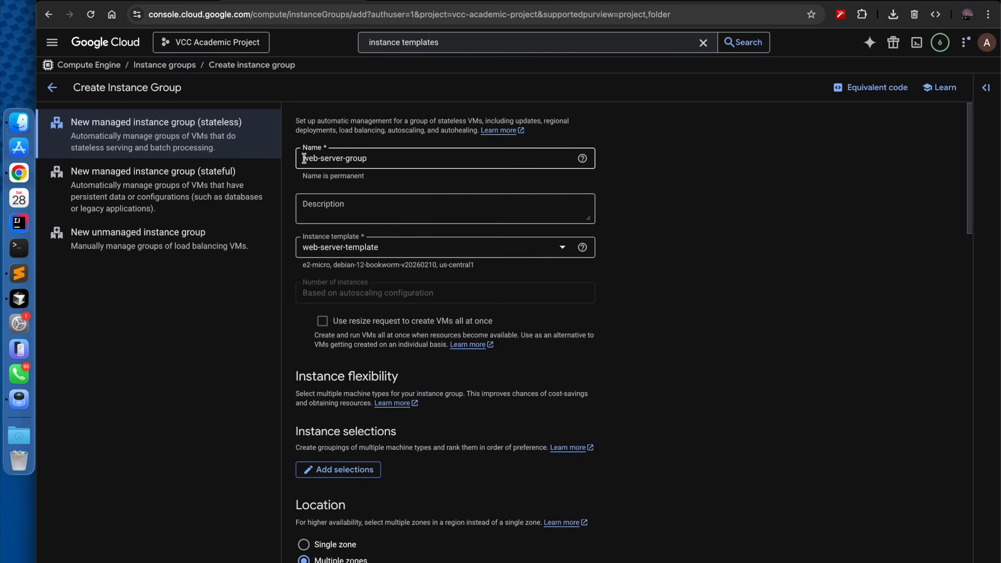
{"action": "left_click_drag", "start_coordinate": [303, 158], "coordinate": [374, 163]}
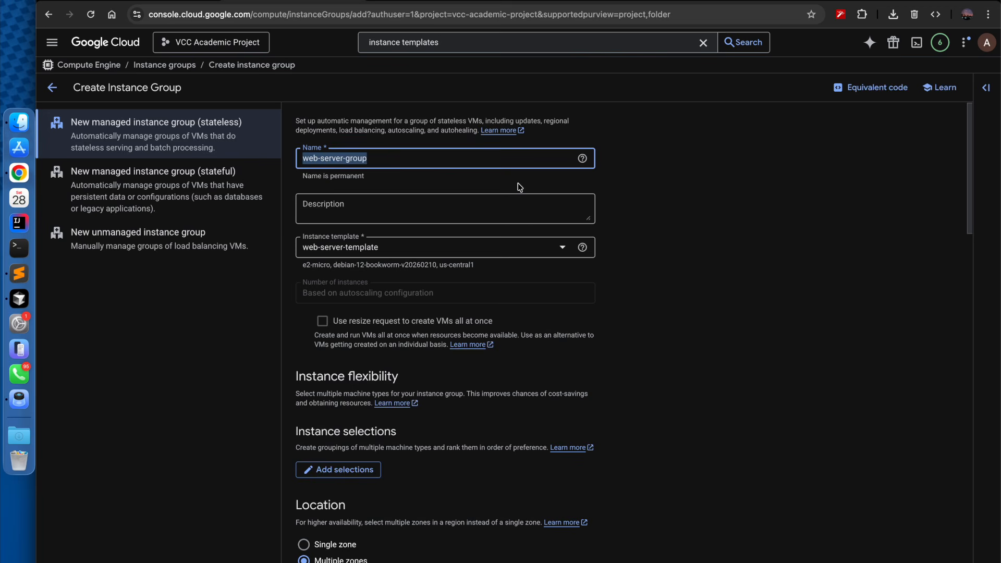
Check the multiple-zone us-central1 location and autoscaling of 1 to 3 instances at 60% CPU utilization, and create the instance group.
{"action": "scroll", "coordinate": [476, 292], "scroll_direction": "down", "scroll_amount": 3}
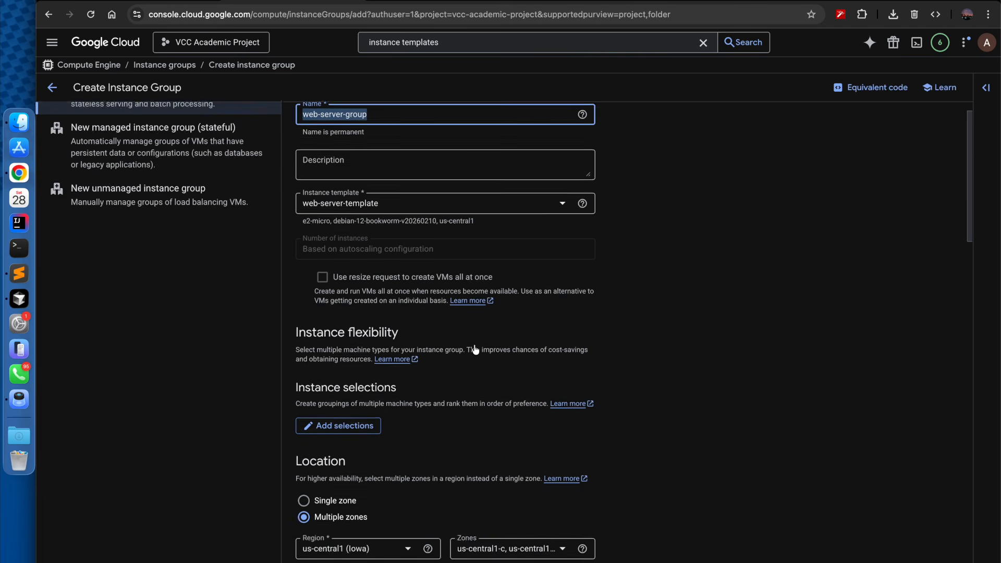
{"action": "scroll", "coordinate": [475, 349], "scroll_direction": "down", "scroll_amount": 4}
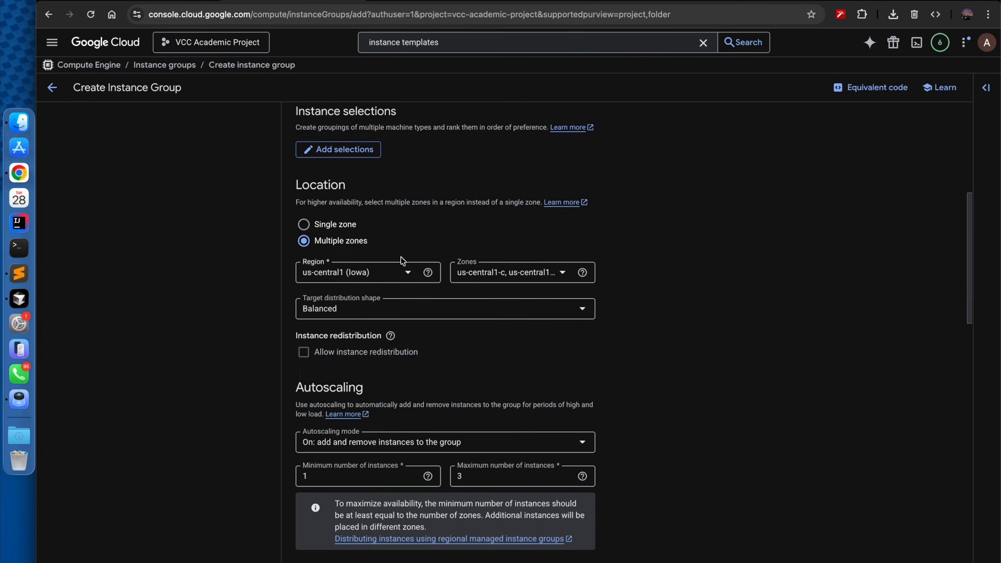
{"action": "scroll", "coordinate": [536, 417], "scroll_direction": "down", "scroll_amount": 3}
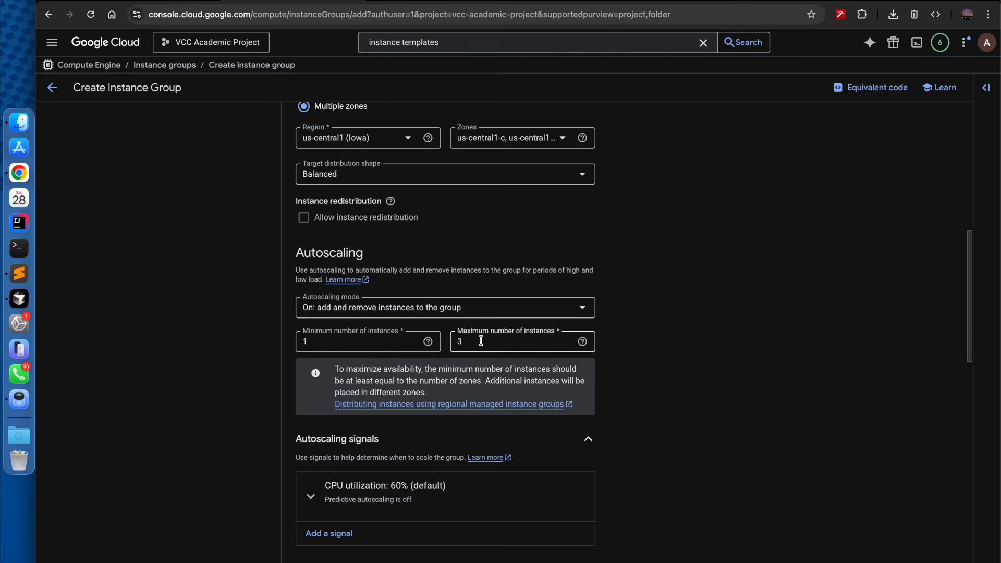
{"action": "mouse_move", "coordinate": [582, 342]}
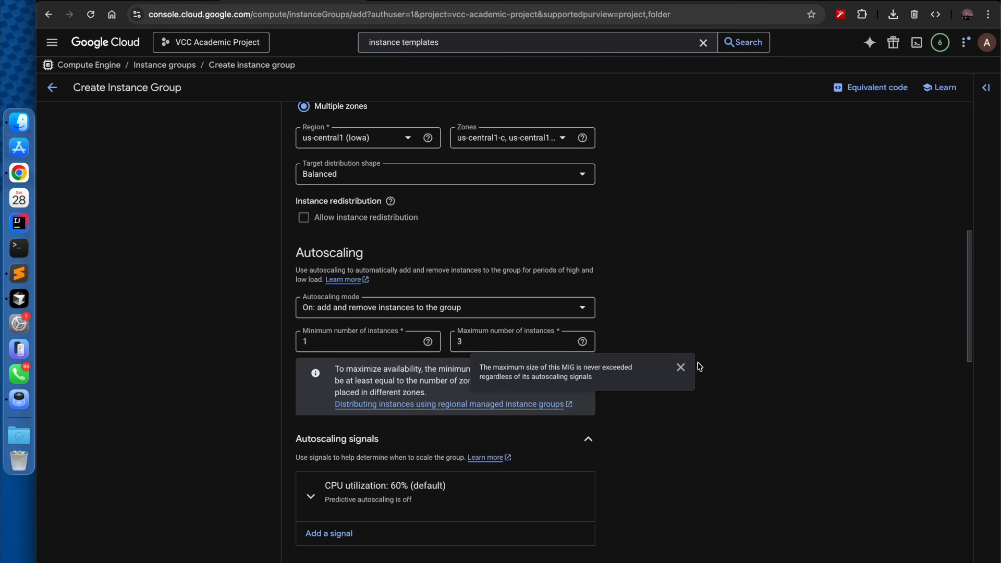
{"action": "left_click", "coordinate": [680, 368]}
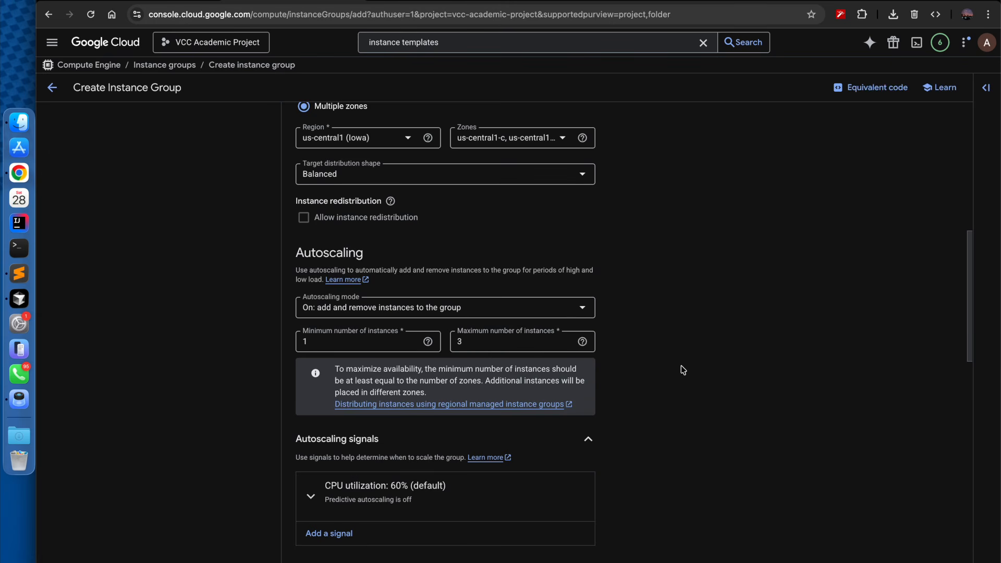
{"action": "scroll", "coordinate": [680, 370], "scroll_direction": "down", "scroll_amount": 4}
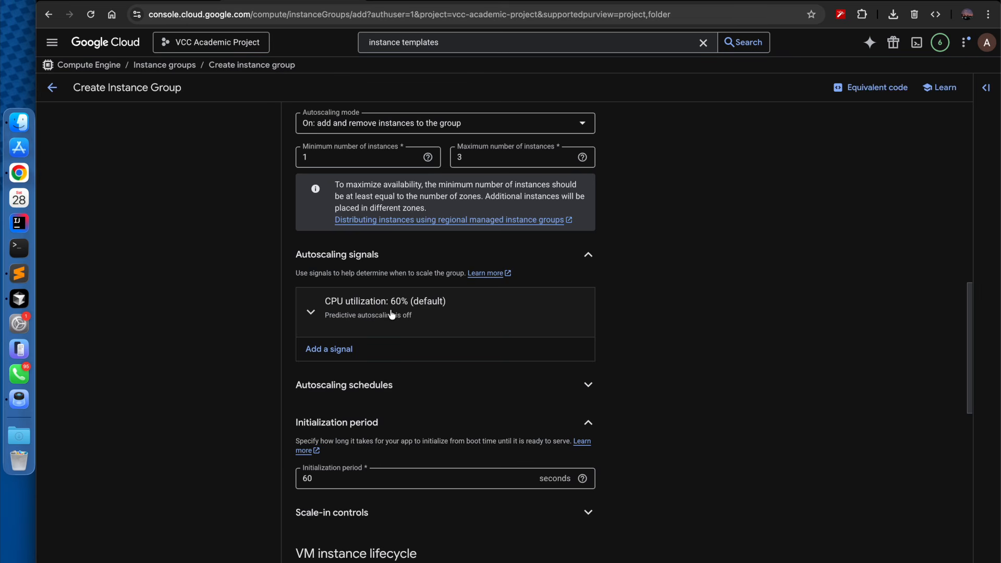
{"action": "scroll", "coordinate": [395, 322], "scroll_direction": "up", "scroll_amount": 1}
{"action": "left_click", "coordinate": [302, 191]}
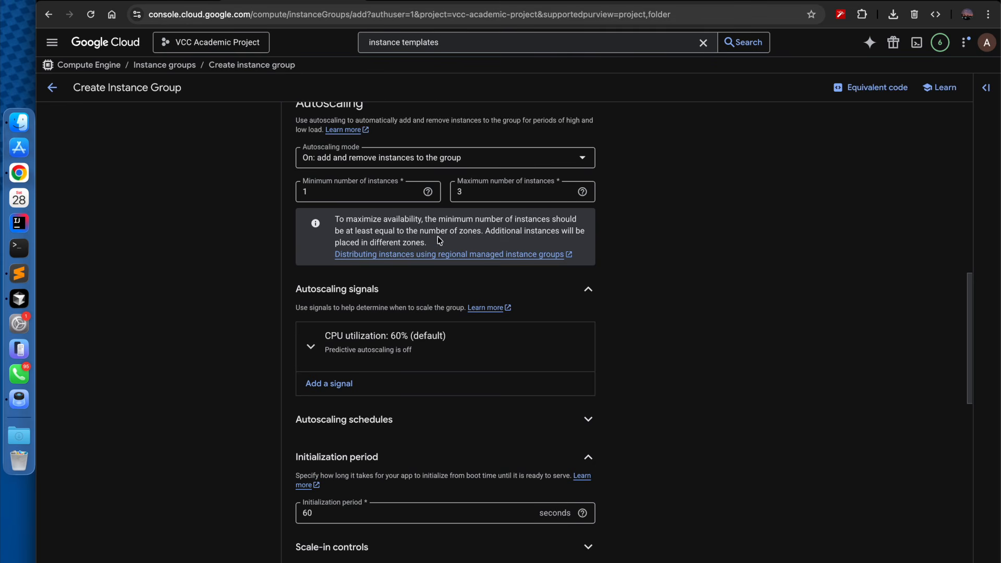
{"action": "scroll", "coordinate": [385, 423], "scroll_direction": "down", "scroll_amount": 3}
{"action": "scroll", "coordinate": [386, 427], "scroll_direction": "down", "scroll_amount": 9}
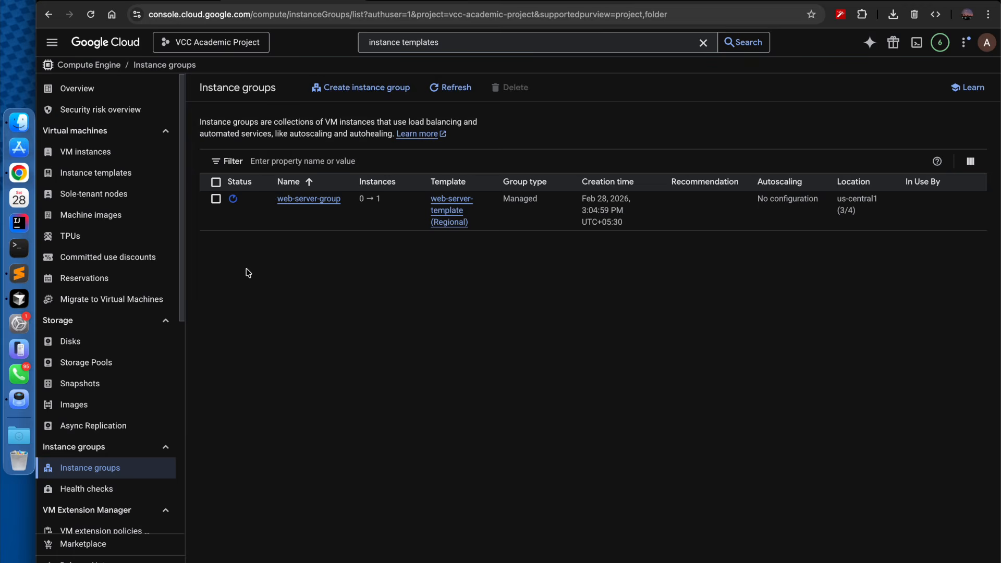
{"action": "mouse_move", "coordinate": [233, 201]}
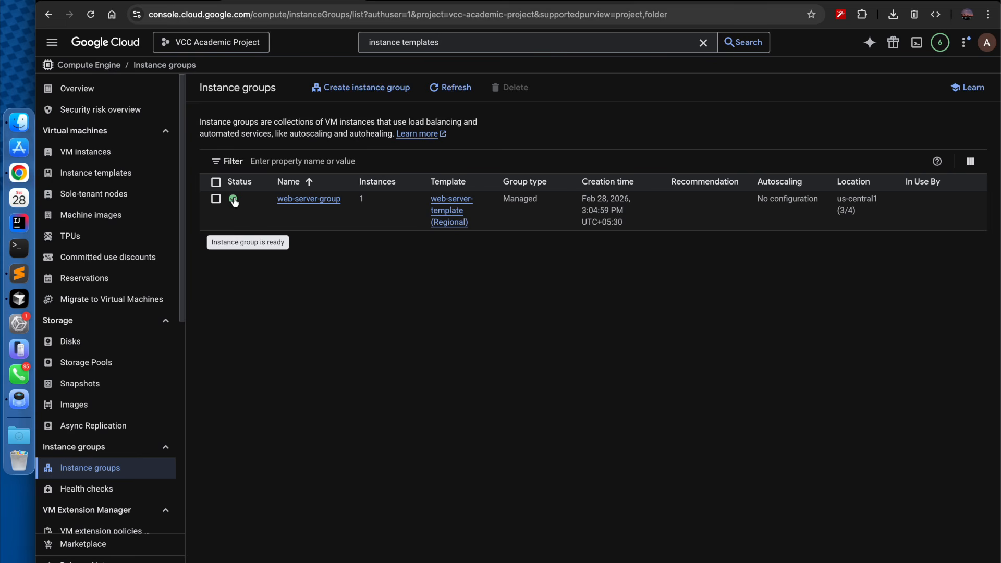
Search the console for "vm instances" and open the Compute Engine VM instances page.
{"action": "left_click", "coordinate": [441, 43]}
{"action": "key", "text": "Left"}
{"action": "key", "text": "BackSpace"}
{"action": "key", "text": "BackSpace"}
{"action": "key", "text": "BackSpace"}
{"action": "key", "text": "BackSpace"}
{"action": "key", "text": "BackSpace"}
{"action": "key", "text": "BackSpace"}
{"action": "key", "text": "BackSpace"}
{"action": "key", "text": "BackSpace"}
{"action": "key", "text": "BackSpace"}
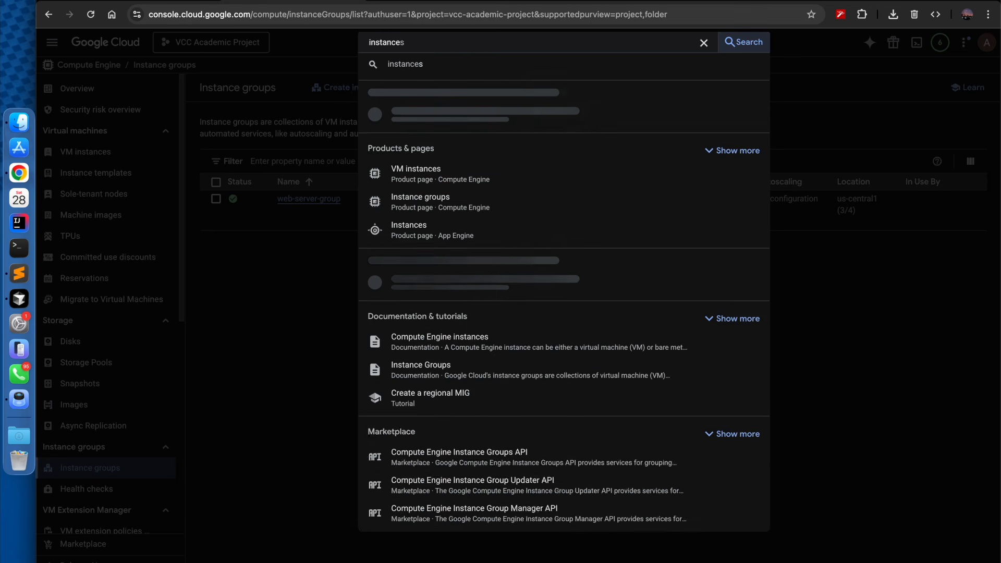
{"action": "key", "text": "BackSpace"}
{"action": "key", "text": "BackSpace"}
{"action": "key", "text": "BackSpace"}
{"action": "key", "text": "BackSpace"}
{"action": "key", "text": "BackSpace"}
{"action": "key", "text": "BackSpace"}
{"action": "key", "text": "BackSpace"}
{"action": "key", "text": "BackSpace"}
{"action": "type", "text": "VM in"}
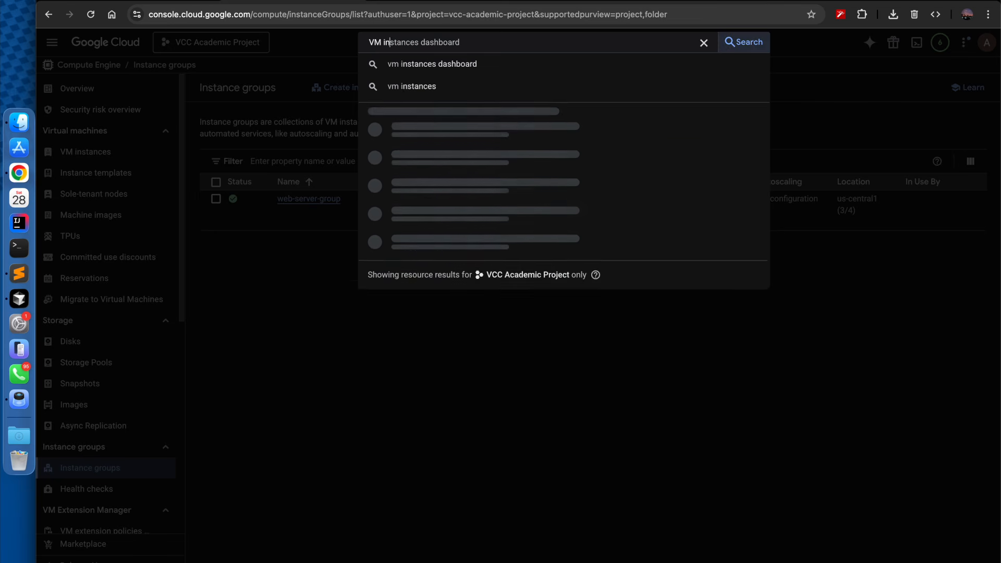
{"action": "key", "text": "Down"}
{"action": "key", "text": "Down"}
{"action": "key", "text": "Up"}
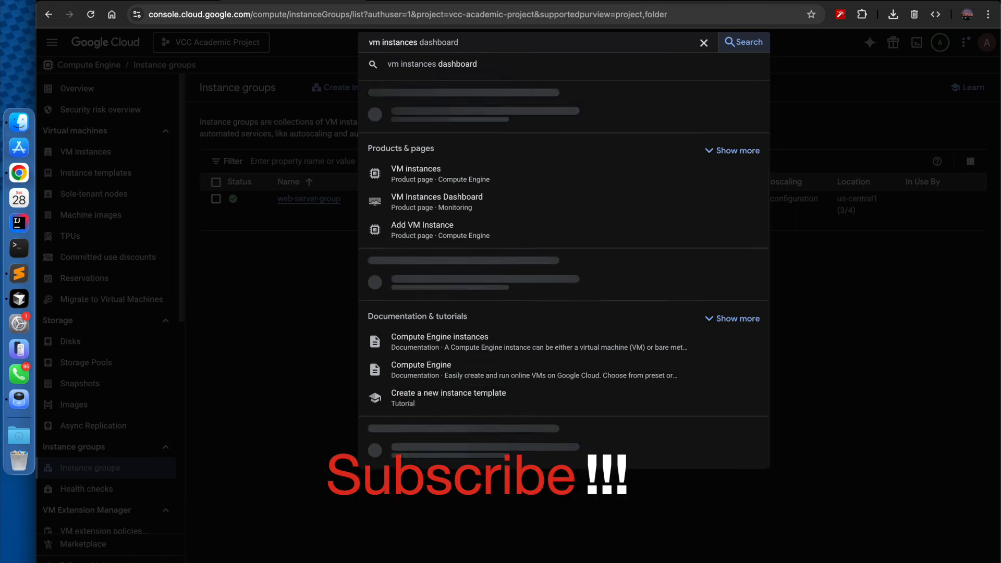
{"action": "left_click", "coordinate": [456, 113]}
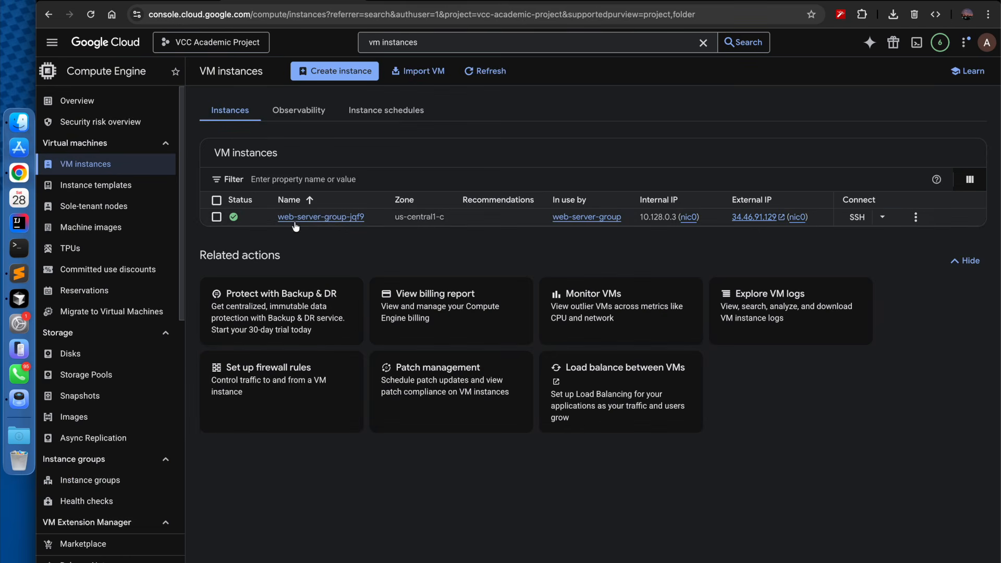
Open the group's VM through its external IP address, continue to the unsecured site, and examine the heading it serves.
{"action": "mouse_move", "coordinate": [235, 219]}
{"action": "left_click", "coordinate": [765, 219]}
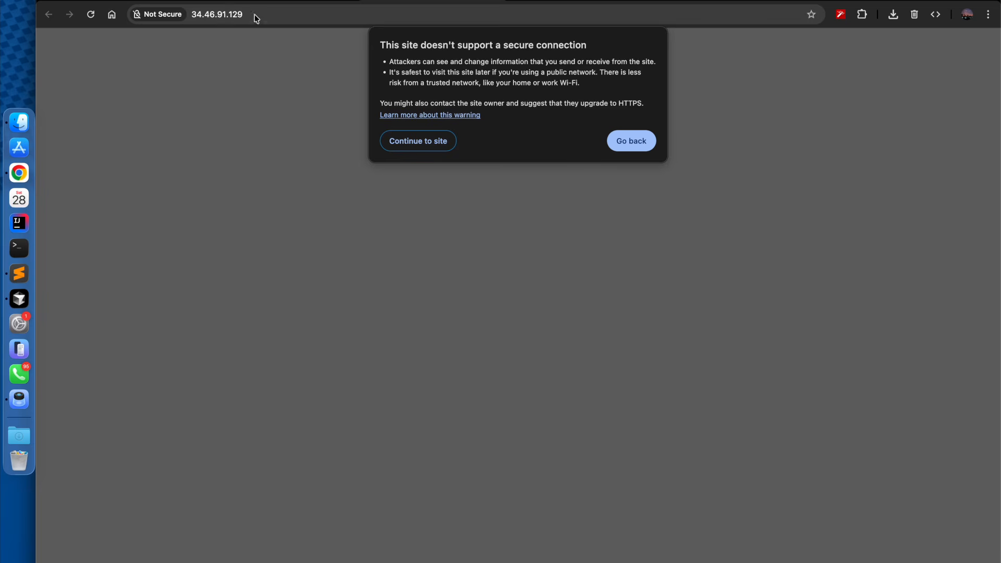
{"action": "left_click", "coordinate": [438, 141]}
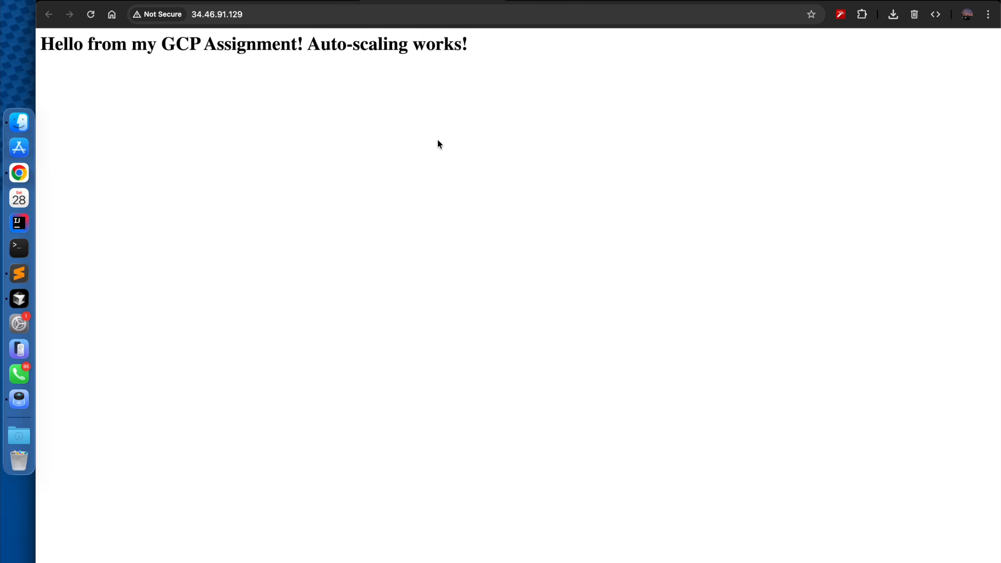
{"action": "left_click_drag", "start_coordinate": [478, 49], "coordinate": [21, 50]}
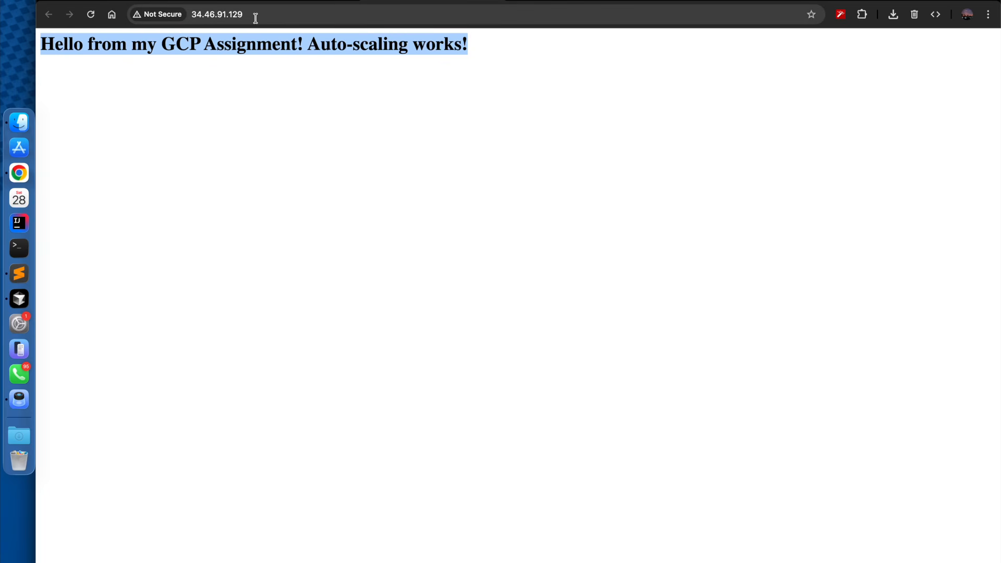
{"action": "left_click", "coordinate": [484, 75]}
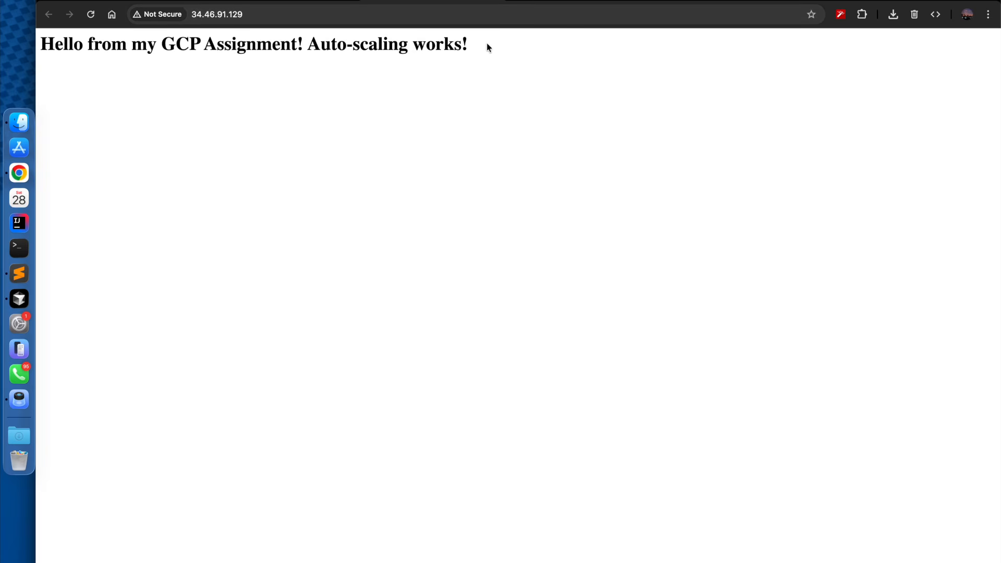
{"action": "left_click_drag", "start_coordinate": [486, 50], "coordinate": [38, 46]}
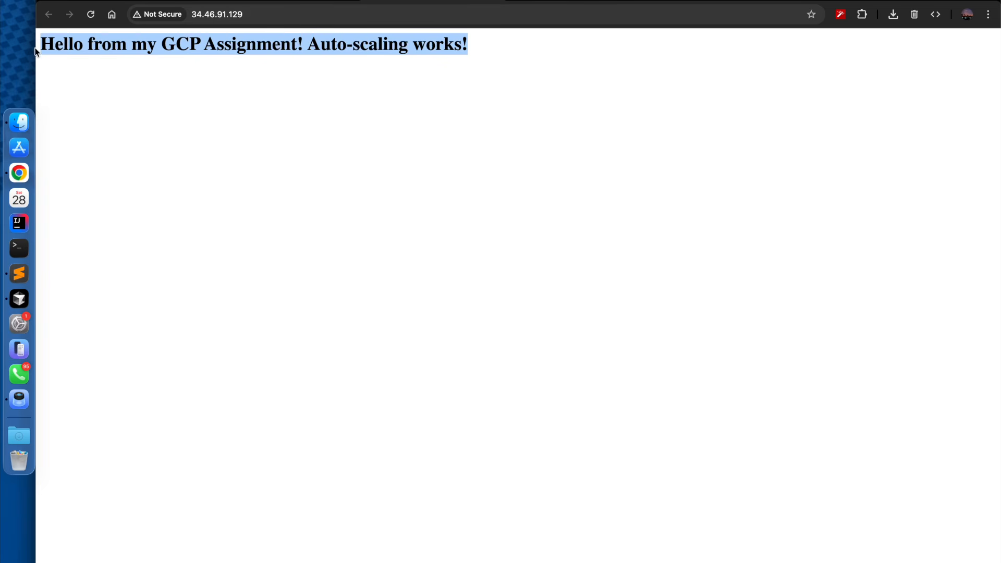
{"action": "left_click", "coordinate": [332, 141]}
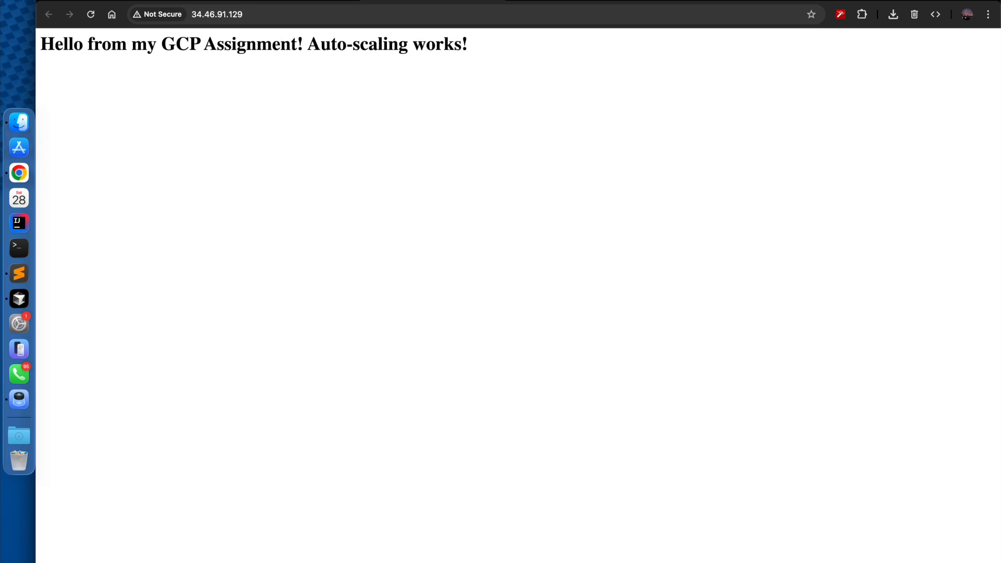
Return to the console's VM instances list and search for "insta" to open the Compute Engine Instance groups page.
{"action": "left_click", "coordinate": [313, 1]}
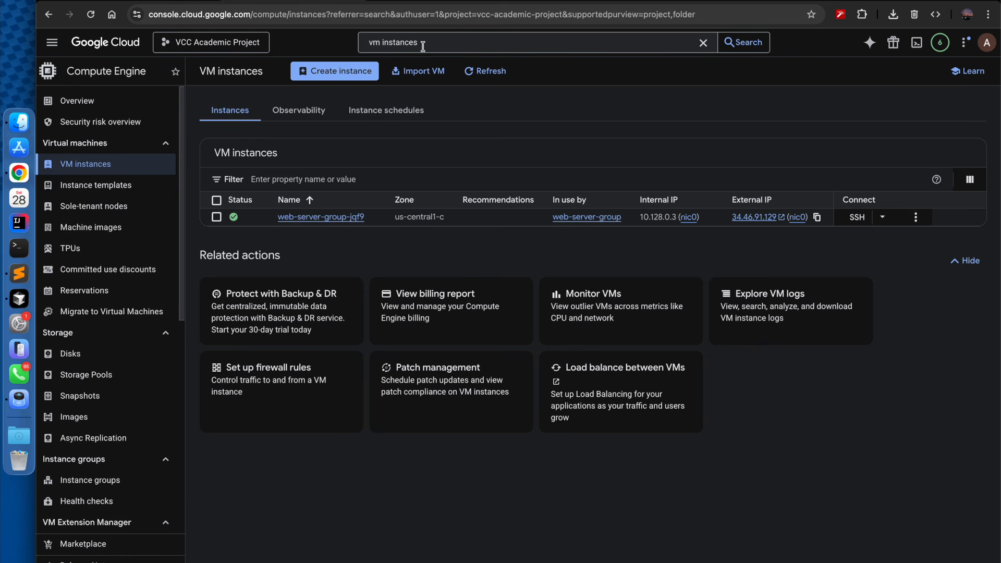
{"action": "left_click", "coordinate": [217, 201]}
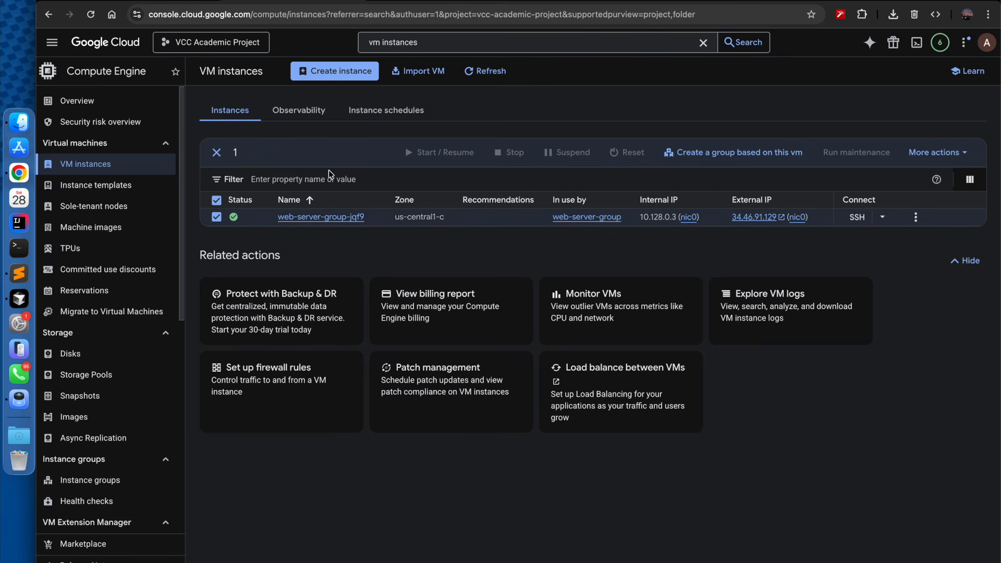
{"action": "left_click", "coordinate": [216, 201]}
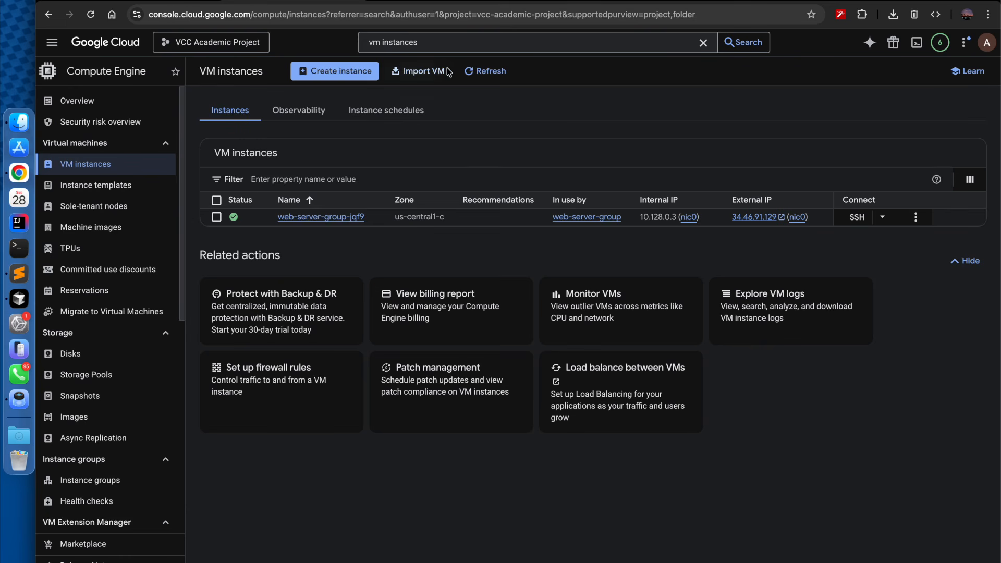
{"action": "double_click", "coordinate": [422, 41]}
{"action": "key", "text": "super+a"}
{"action": "key", "text": "BackSpace"}
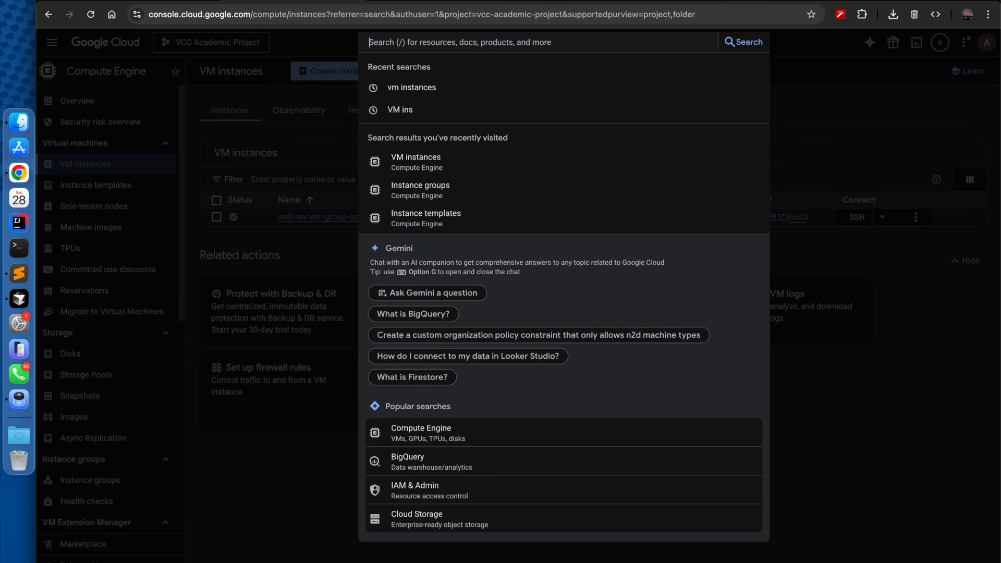
{"action": "type", "text": "instances"}
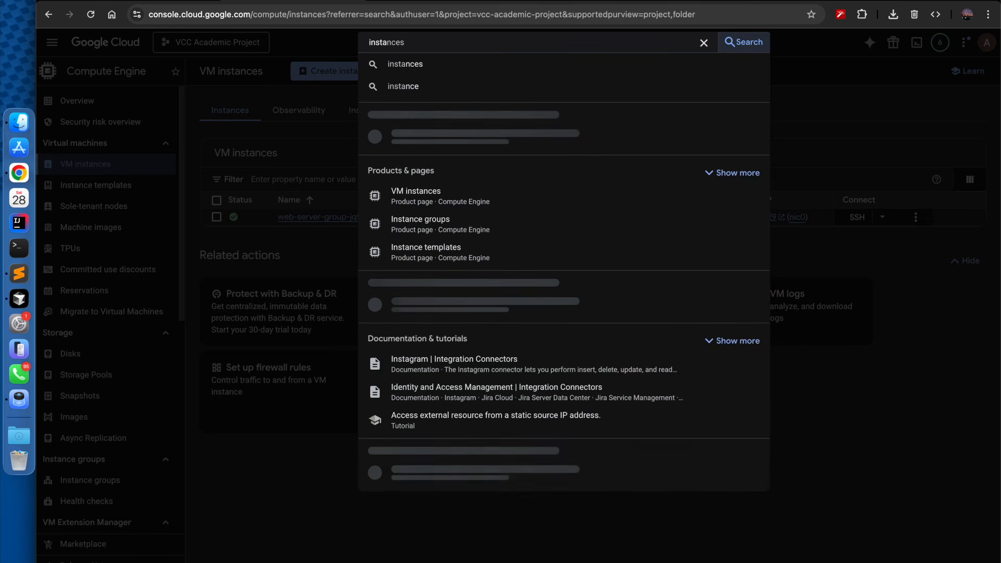
{"action": "left_click", "coordinate": [438, 165]}
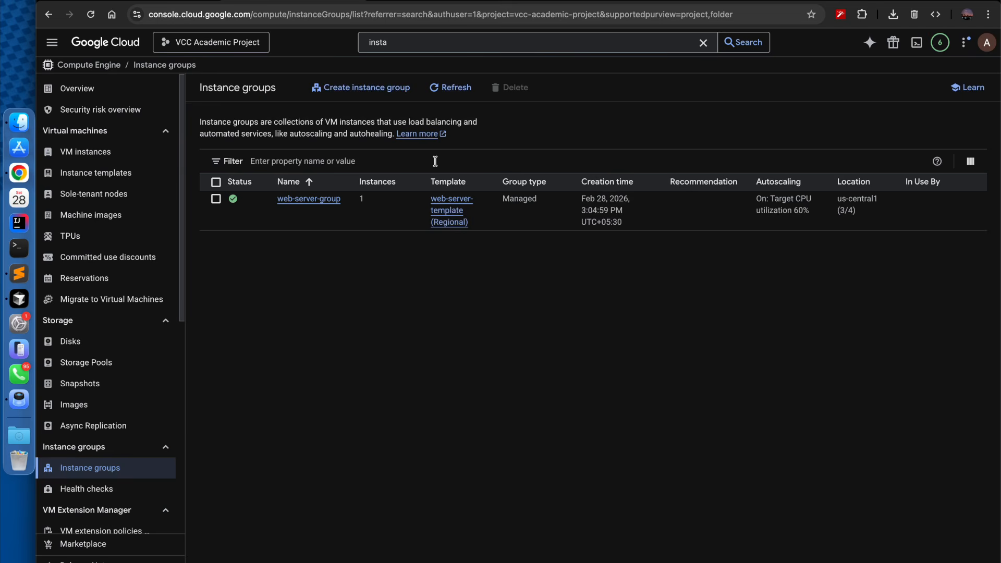
Delete the web-server-group instance group together with its member VMs, entering "delete" as confirmation.
{"action": "left_click", "coordinate": [216, 183]}
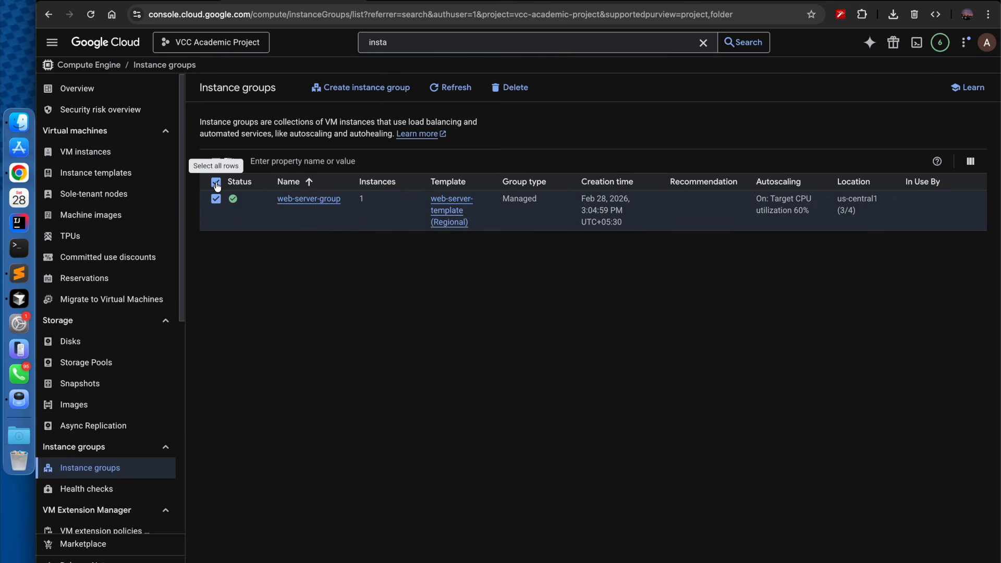
{"action": "left_click", "coordinate": [507, 90]}
{"action": "type", "text": "delete"}
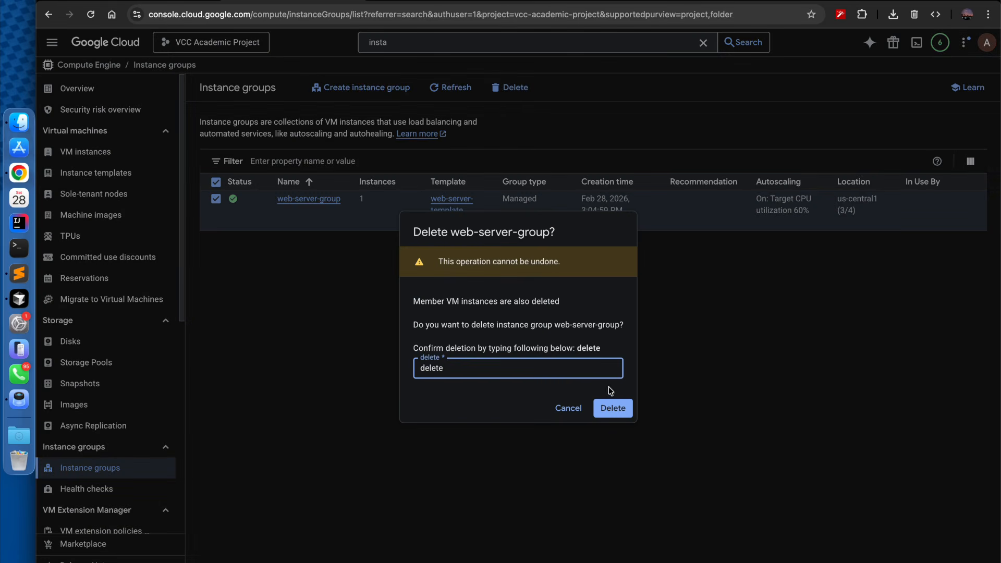
{"action": "left_click", "coordinate": [616, 407]}
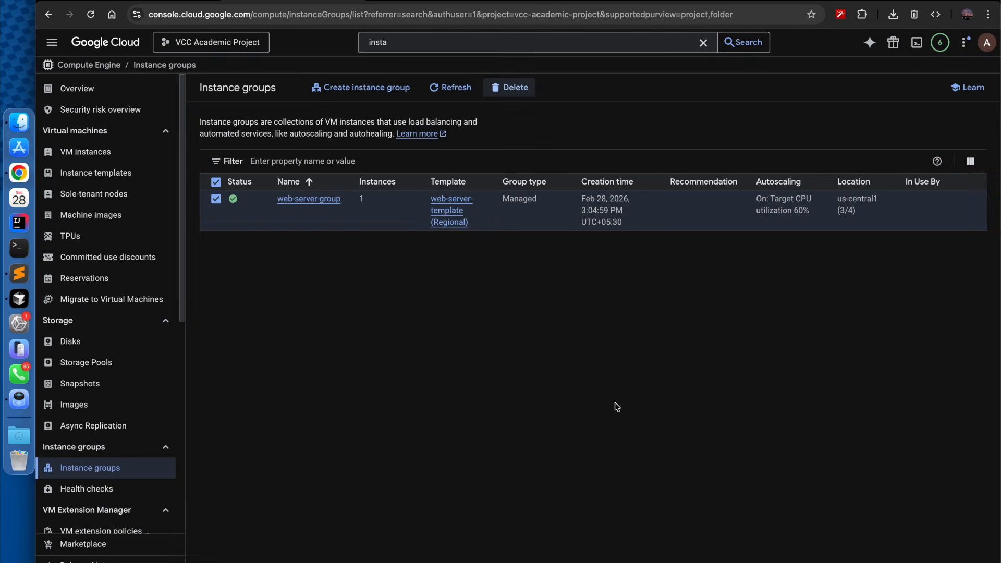